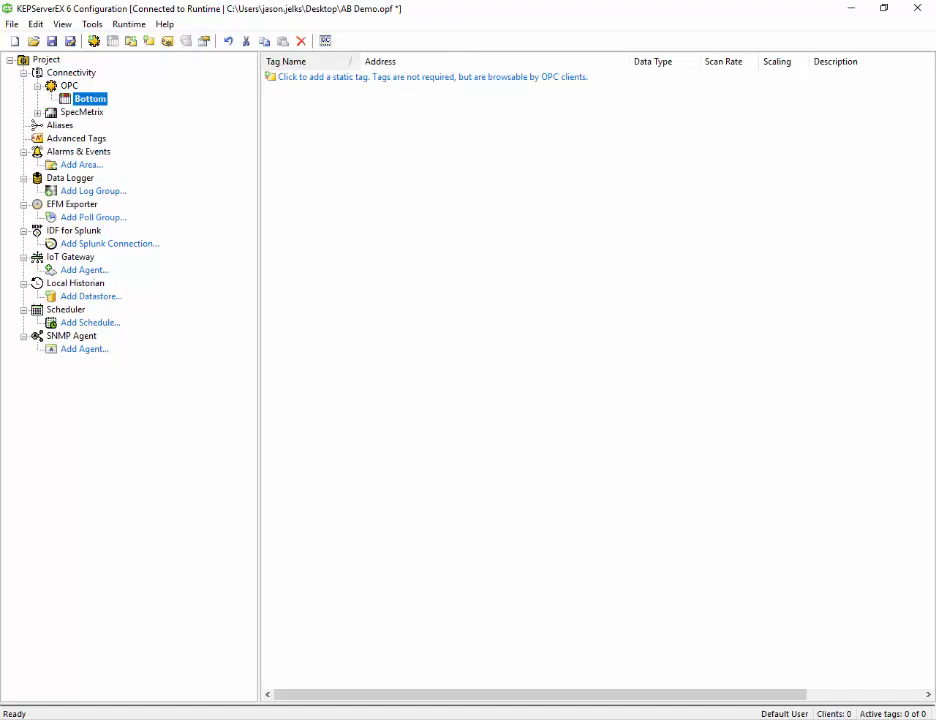
Step: Expand the SpecMetrix channel and review its device list and the Bottom device's tag list
{"action": "left_click", "coordinate": [38, 112]}
{"action": "left_click", "coordinate": [82, 112]}
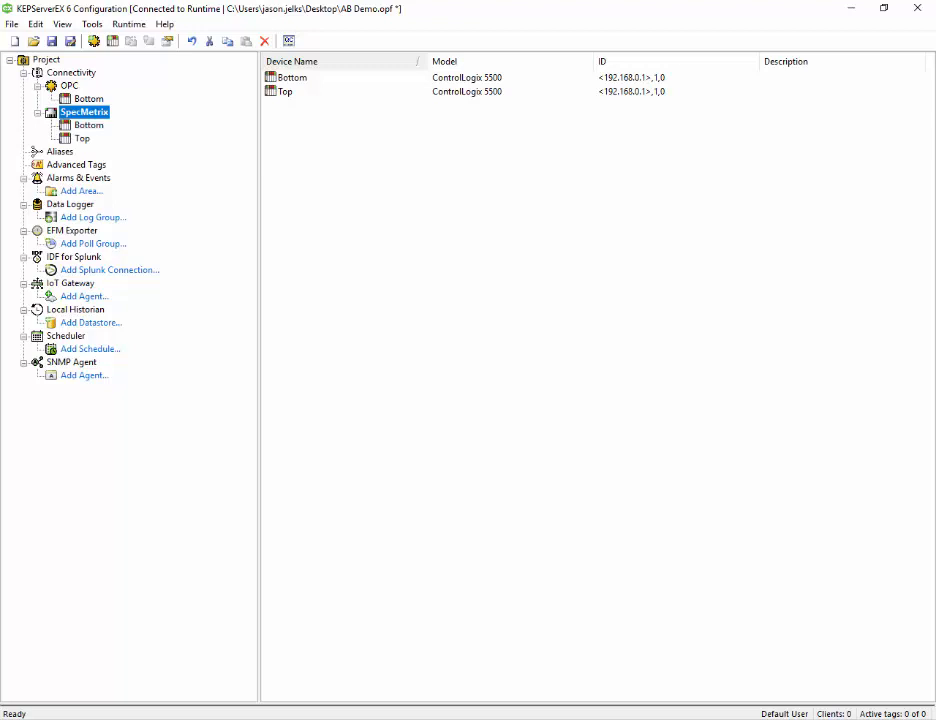
{"action": "left_click", "coordinate": [89, 125]}
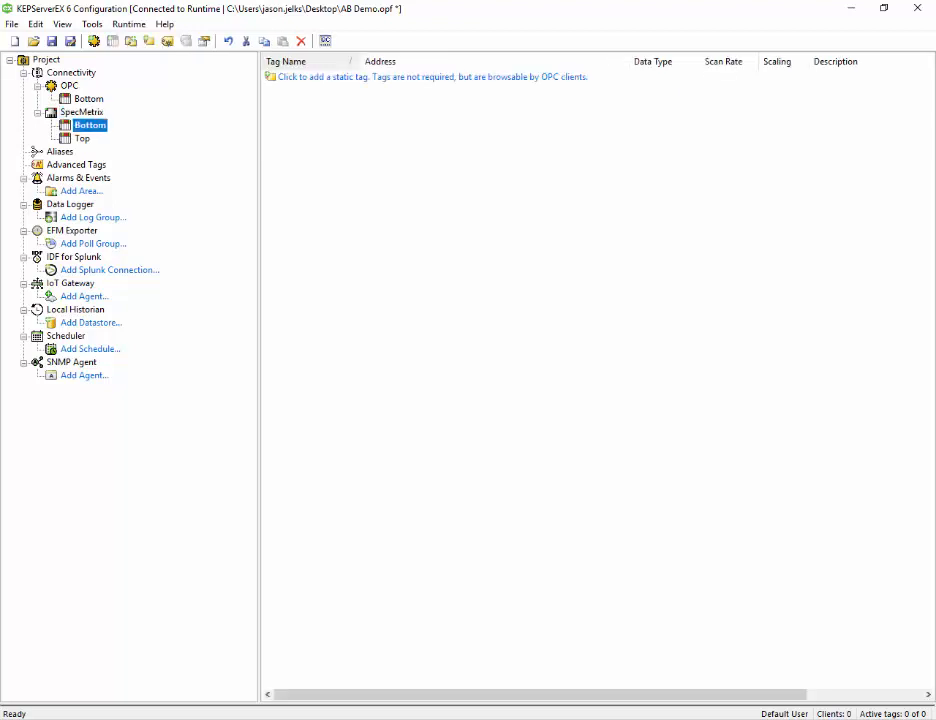
{"action": "left_click", "coordinate": [83, 112]}
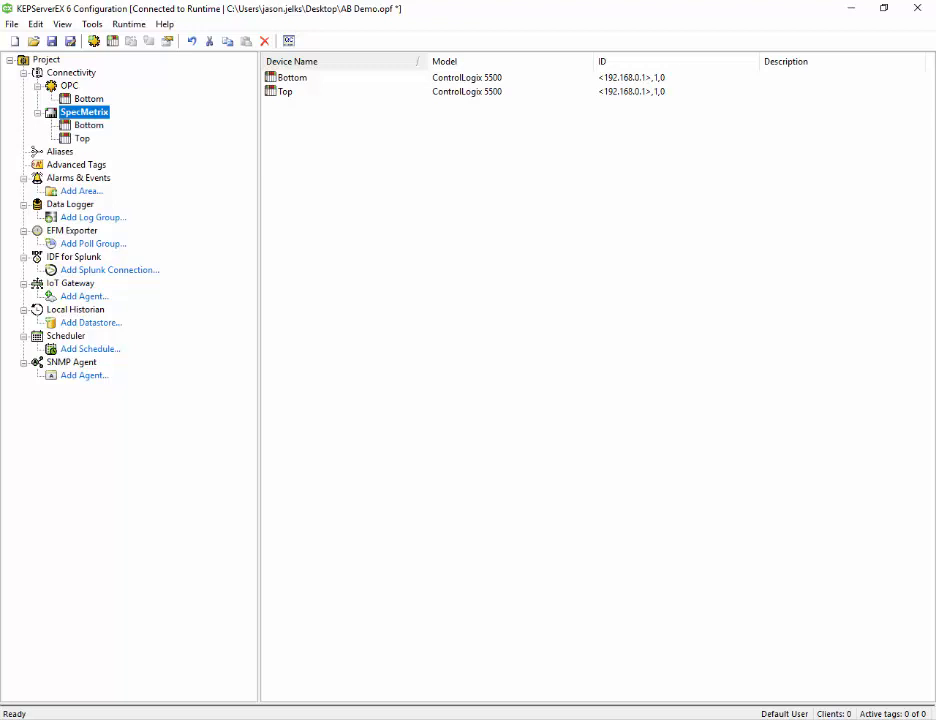
Step: Import the tags from Generic 3.3 (Simulator).csv into the Bottom device of the OPC channel
{"action": "left_click", "coordinate": [89, 99]}
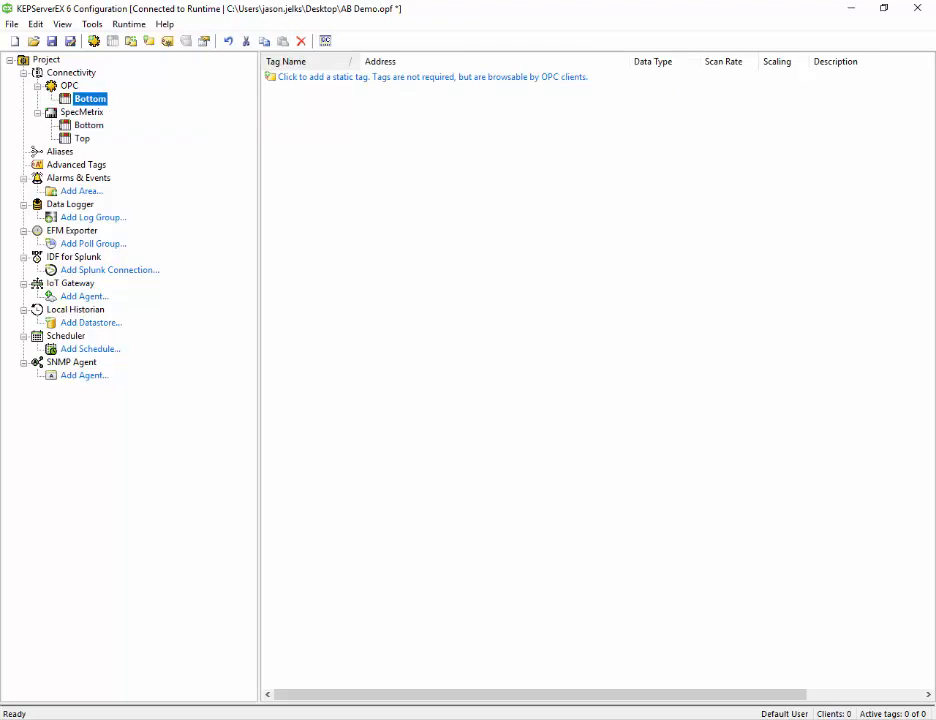
{"action": "right_click", "coordinate": [89, 100]}
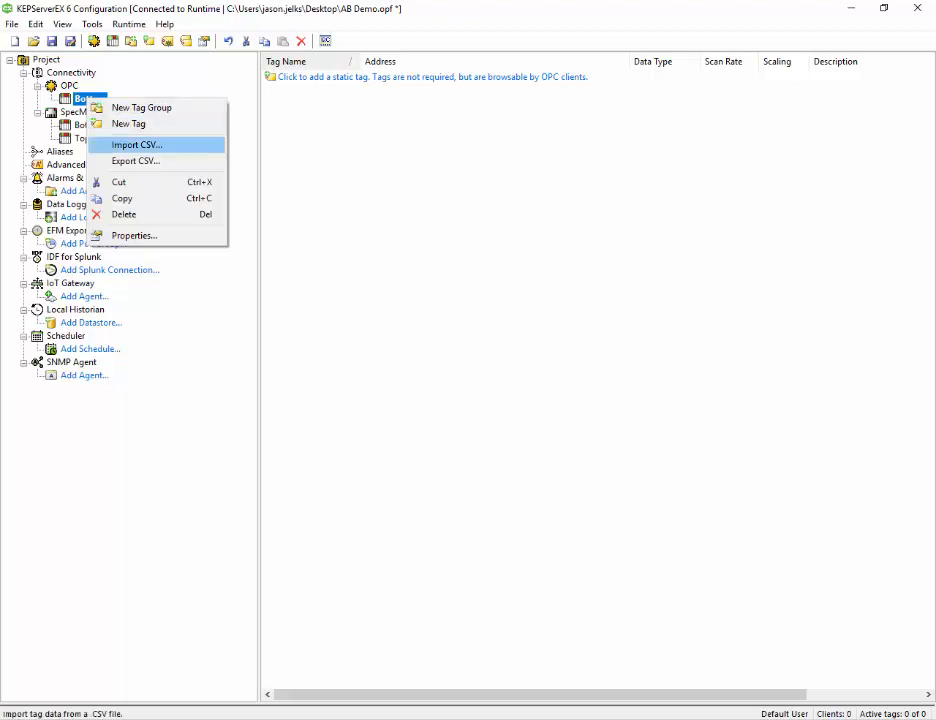
{"action": "left_click", "coordinate": [136, 144]}
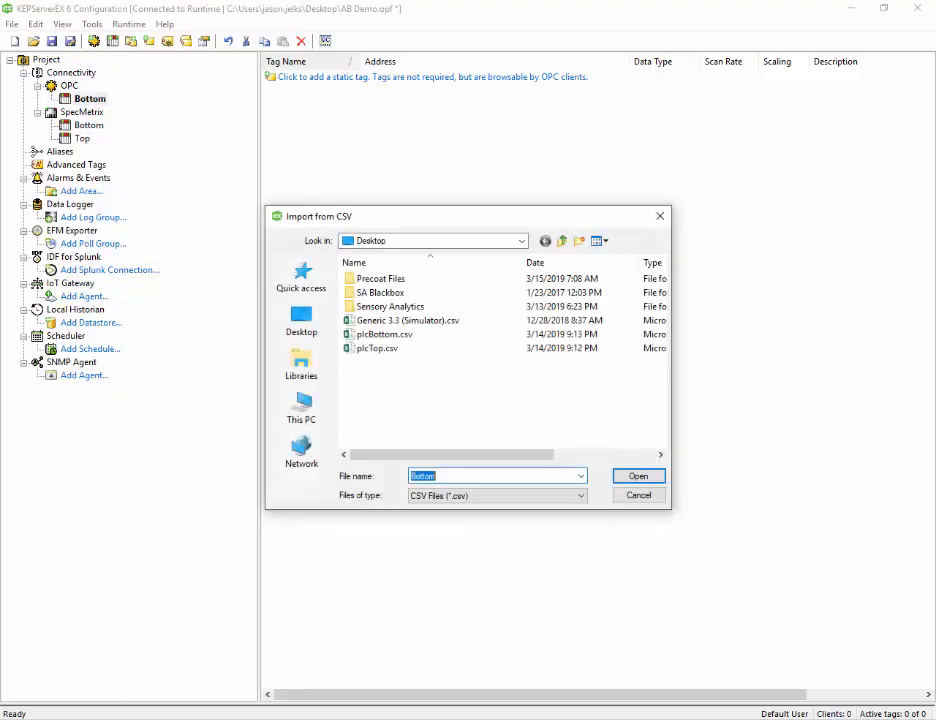
{"action": "left_click", "coordinate": [408, 320]}
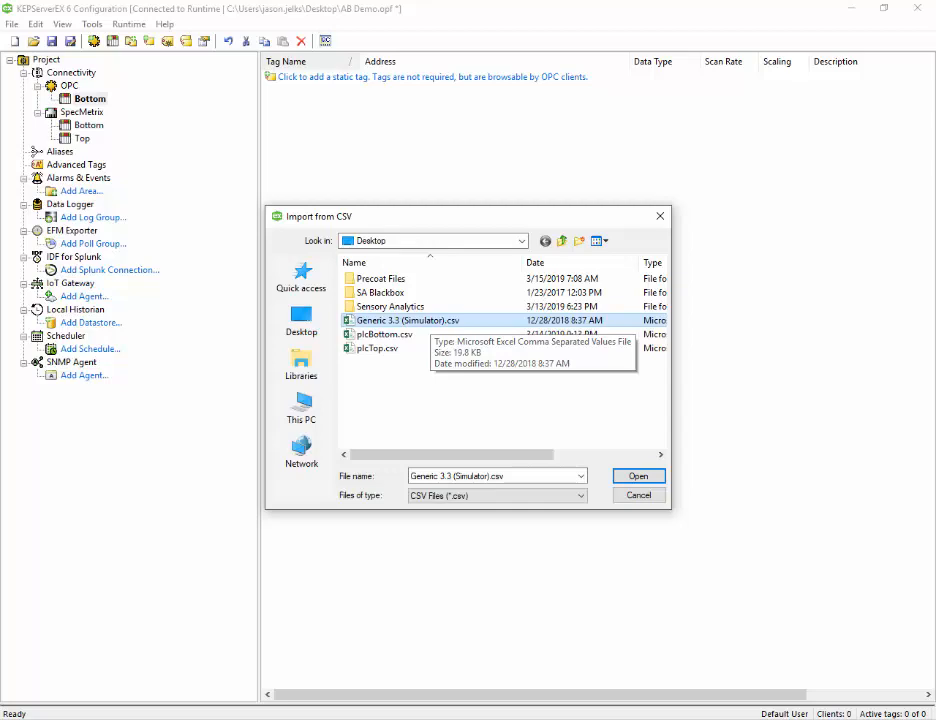
{"action": "key", "text": "Return"}
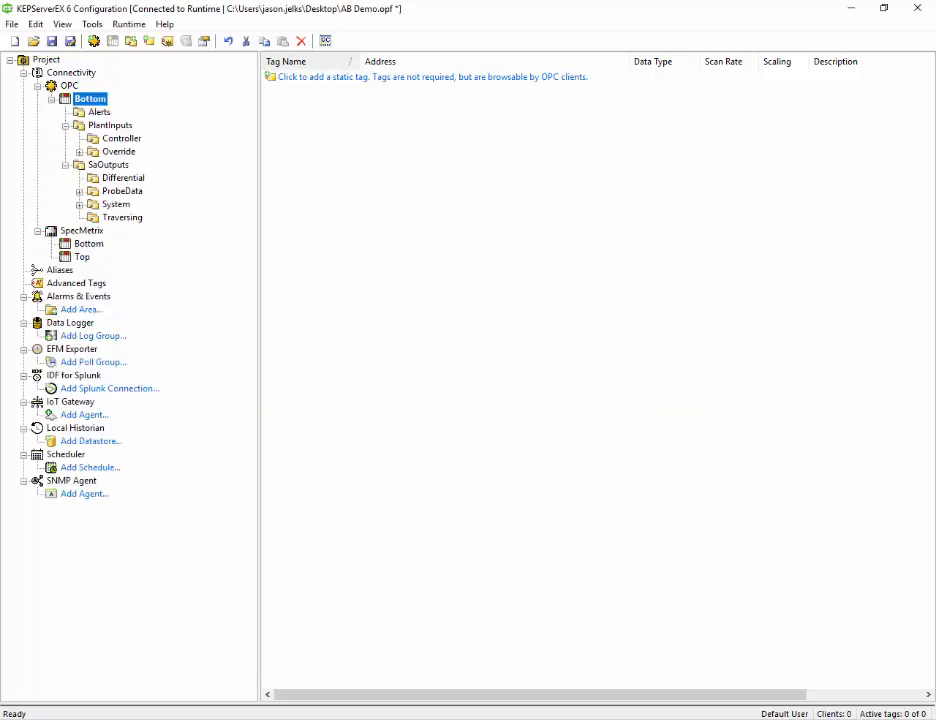
Step: Expand the PlantInputs and SaOutputs groups under the OPC Bottom device and examine the Probe1 tags
{"action": "left_click", "coordinate": [66, 165]}
{"action": "left_click", "coordinate": [80, 152]}
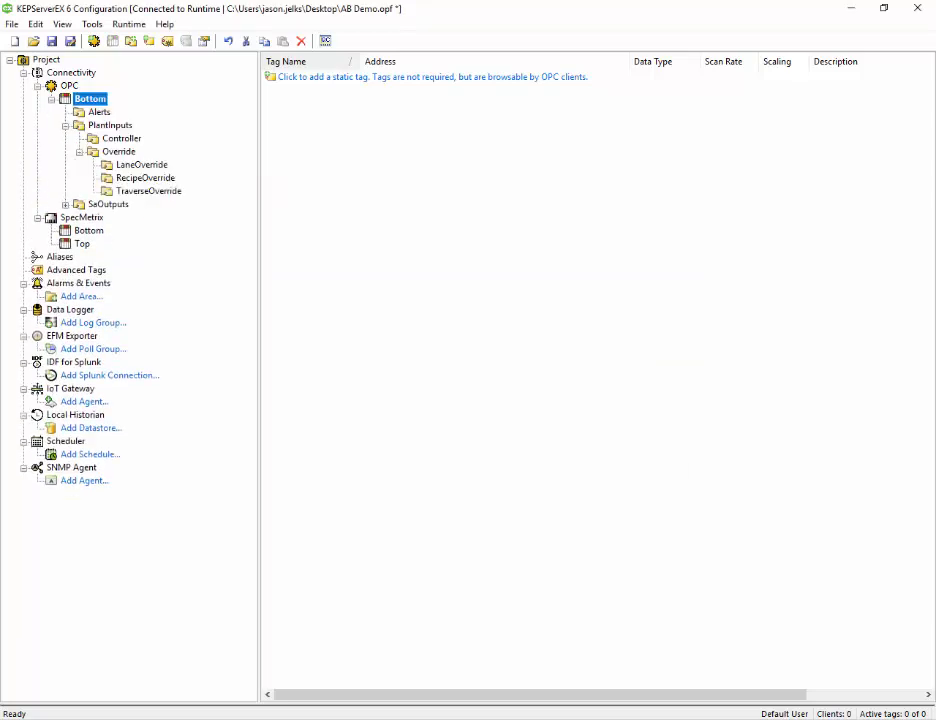
{"action": "left_click", "coordinate": [66, 204]}
{"action": "left_click", "coordinate": [79, 230]}
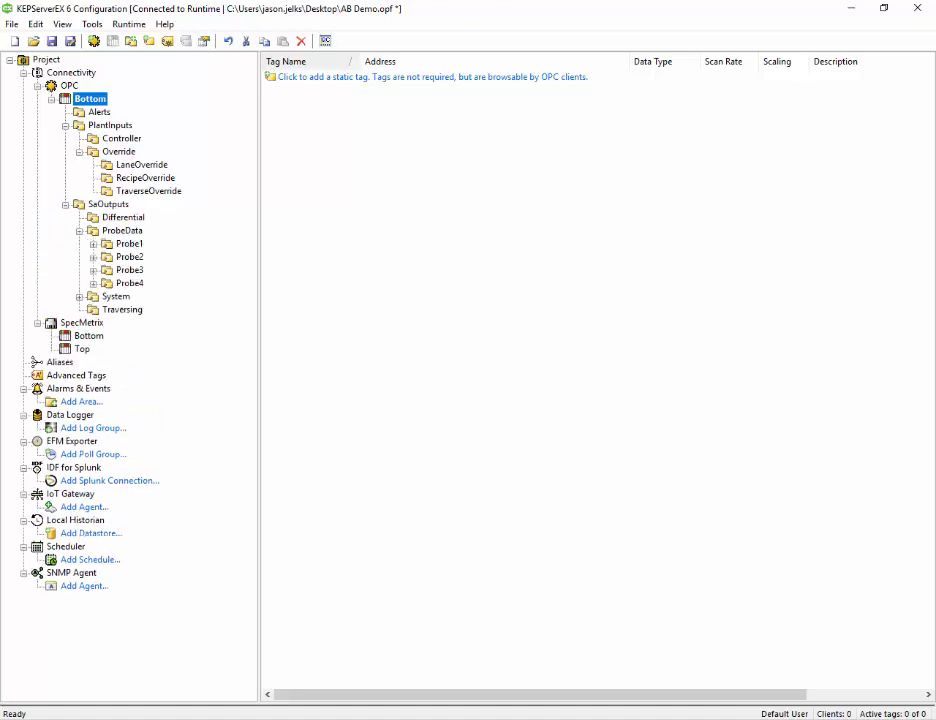
{"action": "left_click", "coordinate": [79, 297]}
{"action": "left_click", "coordinate": [93, 336]}
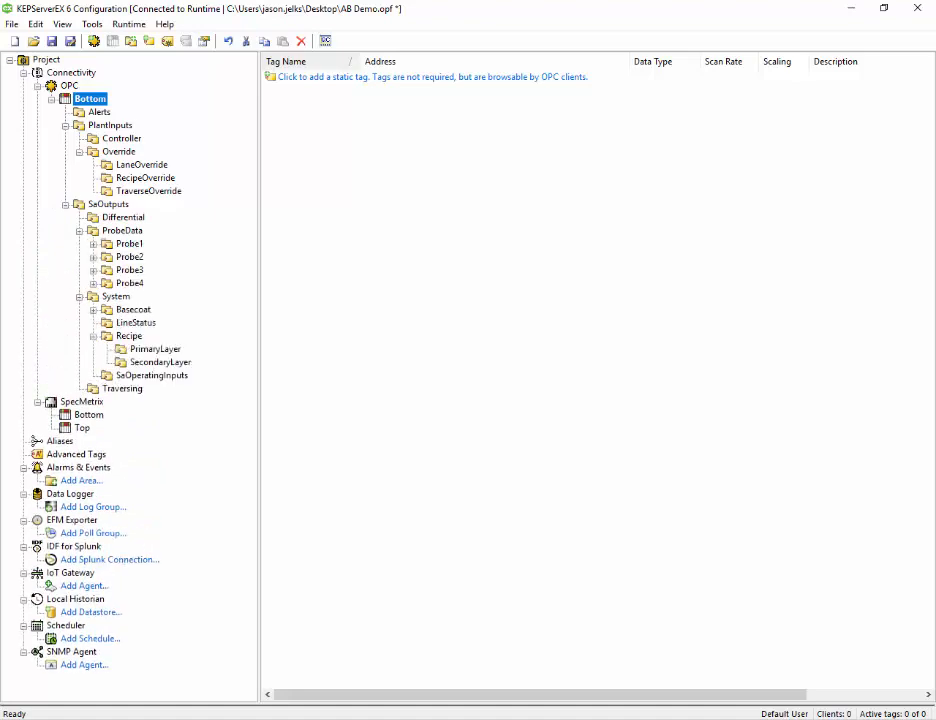
{"action": "left_click", "coordinate": [93, 310]}
{"action": "left_click", "coordinate": [93, 243]}
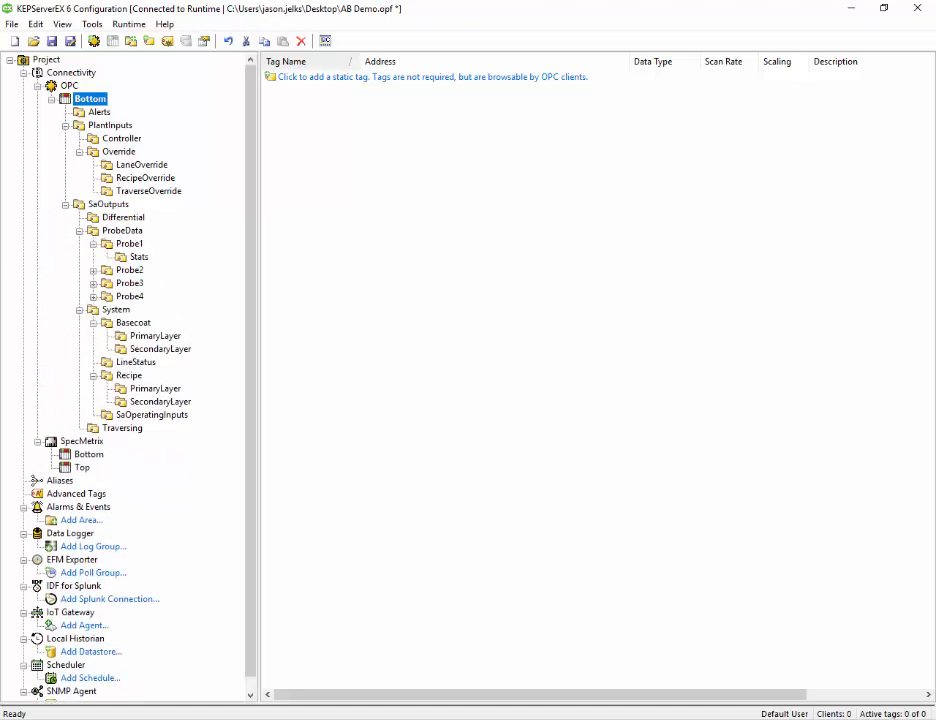
{"action": "left_click", "coordinate": [139, 257]}
{"action": "left_click", "coordinate": [130, 243]}
{"action": "left_click", "coordinate": [93, 244]}
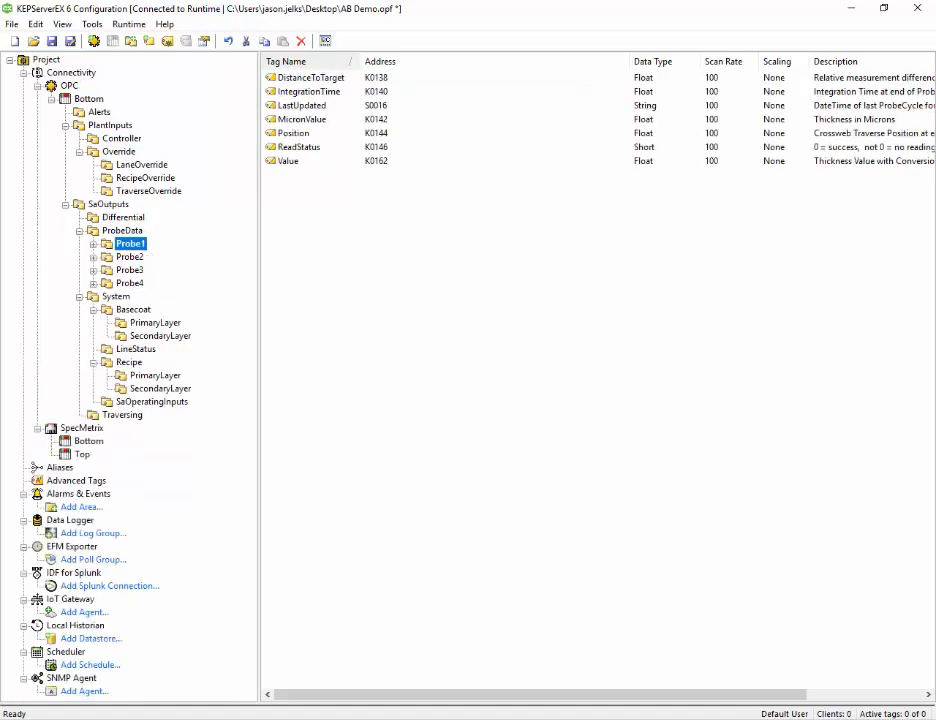
Step: Collapse the ProbeData, System, PlantInputs and SaOutputs groups under the OPC Bottom device
{"action": "left_click", "coordinate": [80, 231]}
{"action": "left_click", "coordinate": [80, 244]}
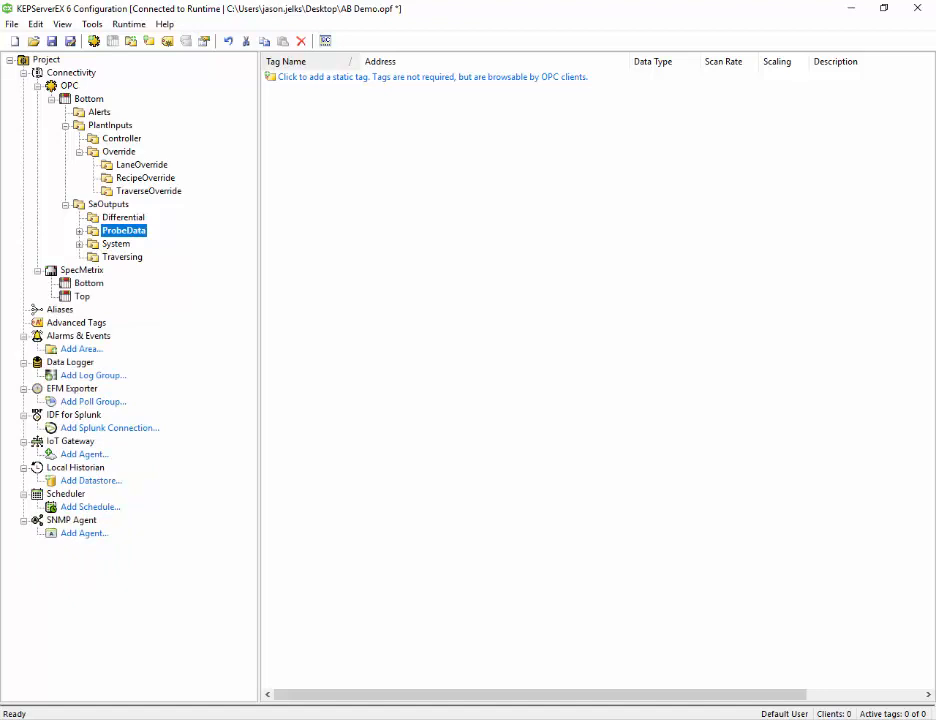
{"action": "left_click", "coordinate": [66, 125]}
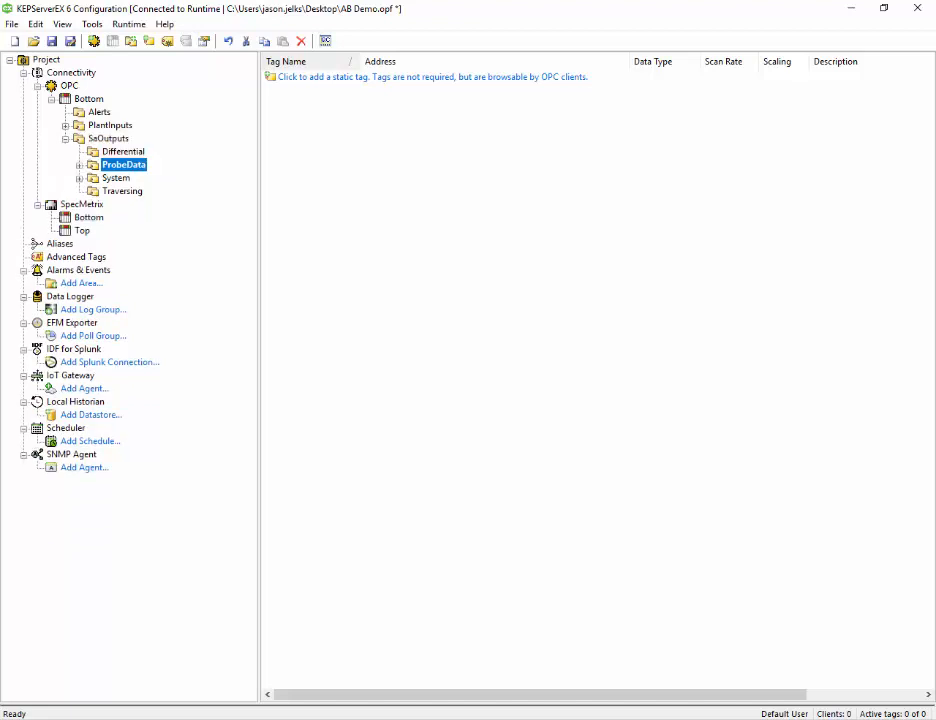
{"action": "left_click", "coordinate": [66, 138]}
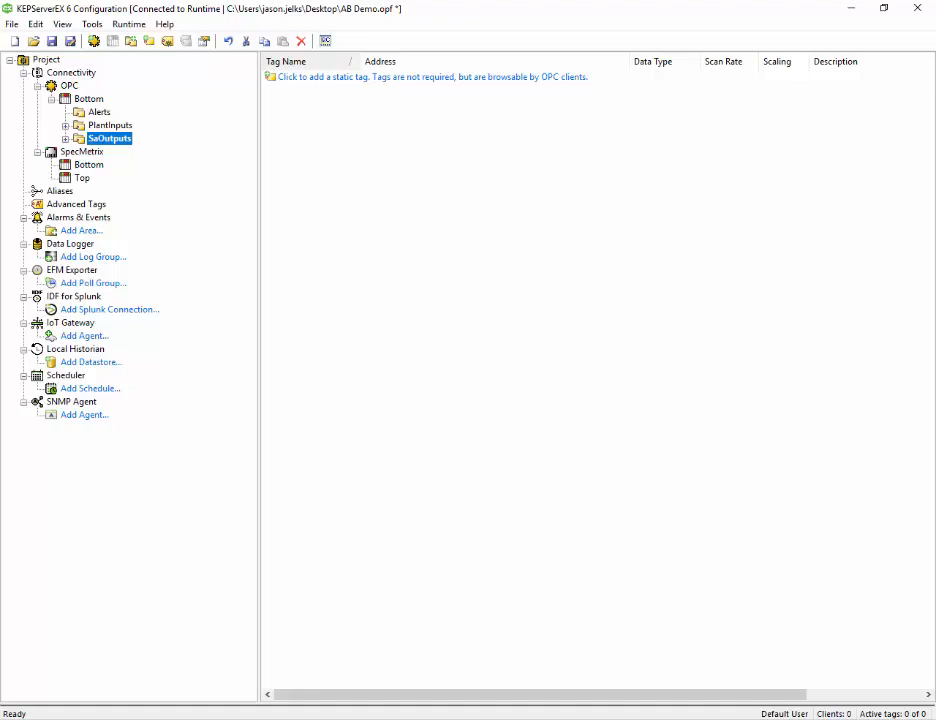
Step: Review the general and Tag Generation properties of the SpecMetrix Bottom device without changing them
{"action": "left_click", "coordinate": [89, 165]}
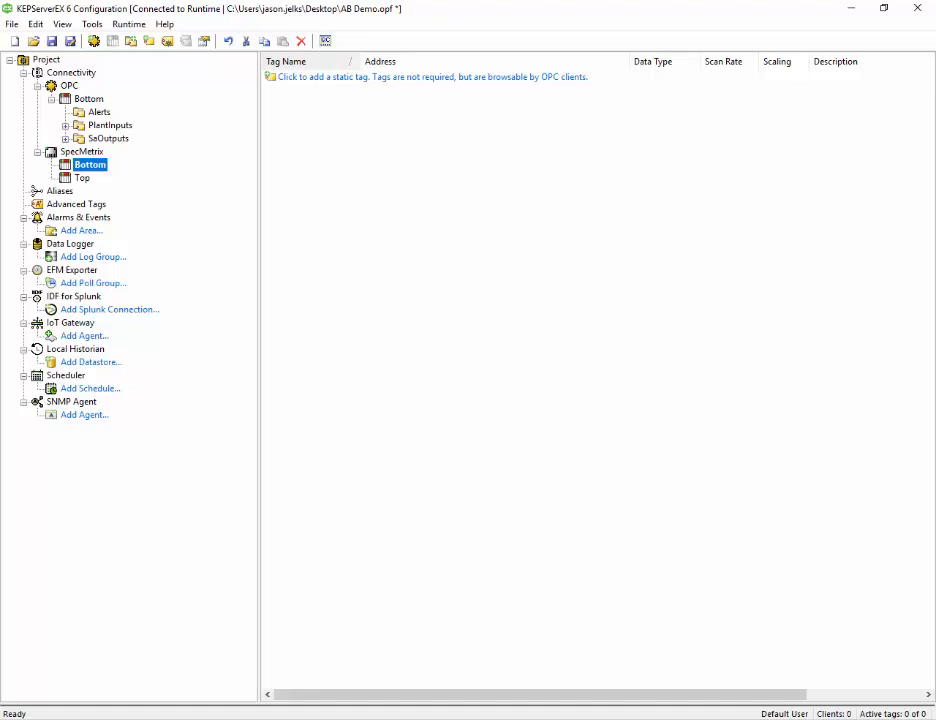
{"action": "right_click", "coordinate": [94, 166]}
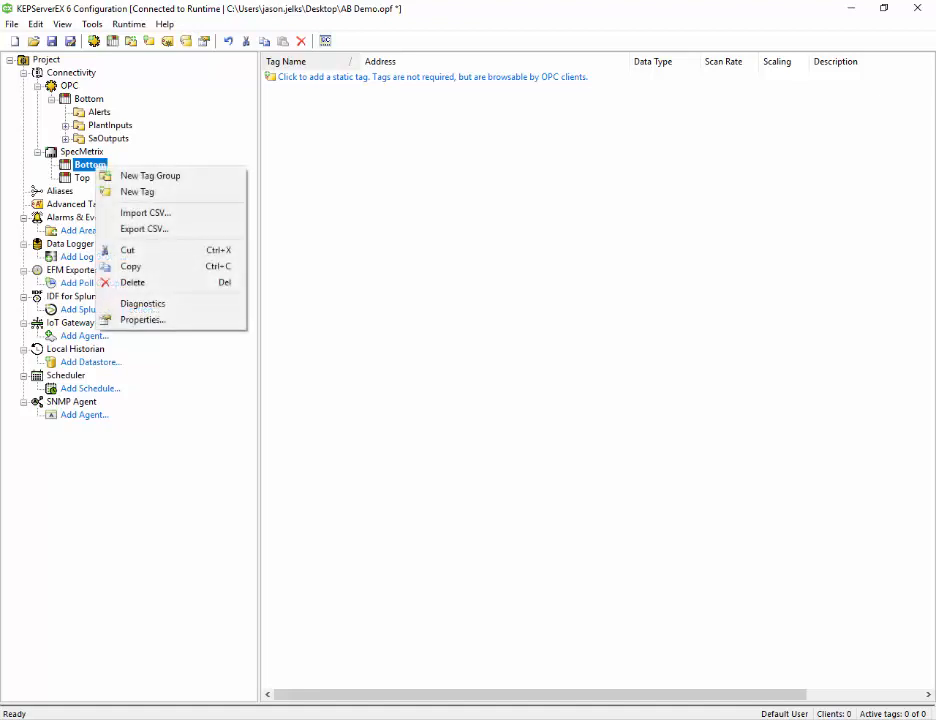
{"action": "left_click", "coordinate": [142, 319]}
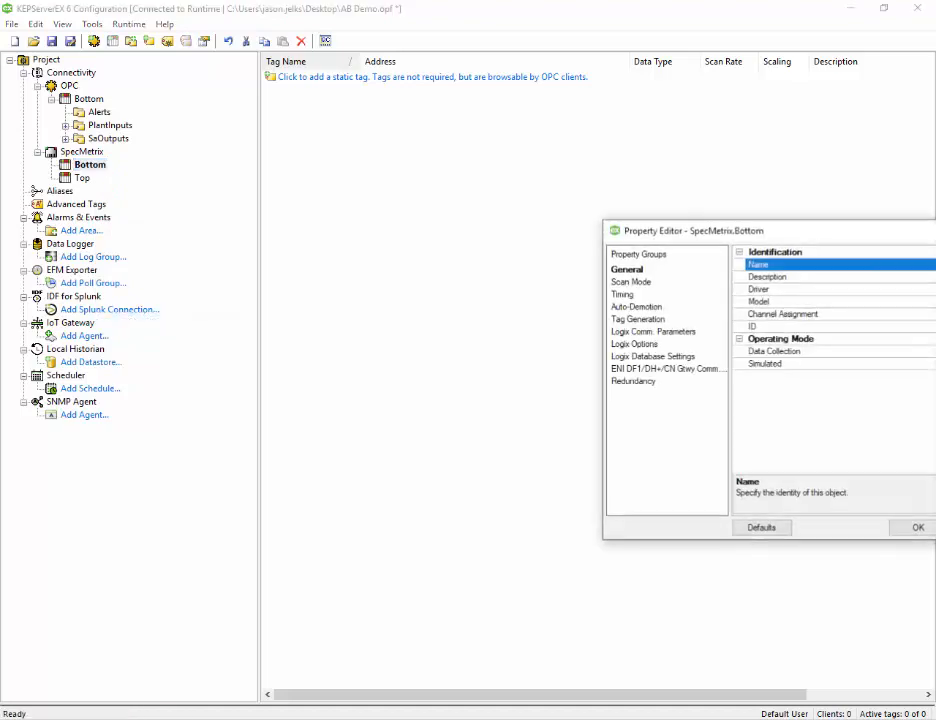
{"action": "left_click_drag", "start_coordinate": [842, 236], "coordinate": [475, 214]}
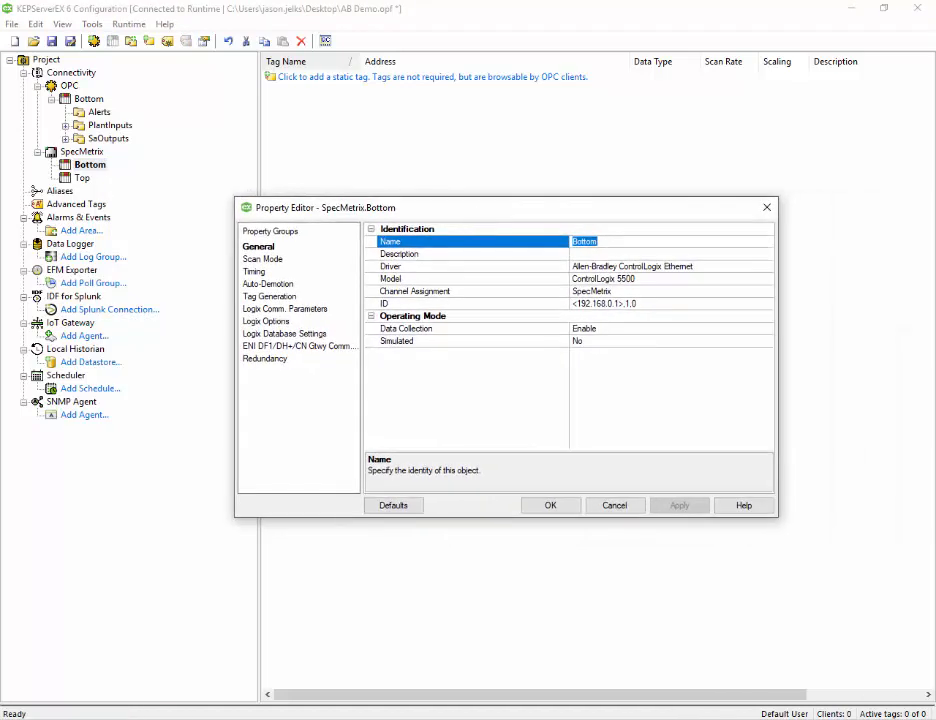
{"action": "left_click", "coordinate": [270, 297]}
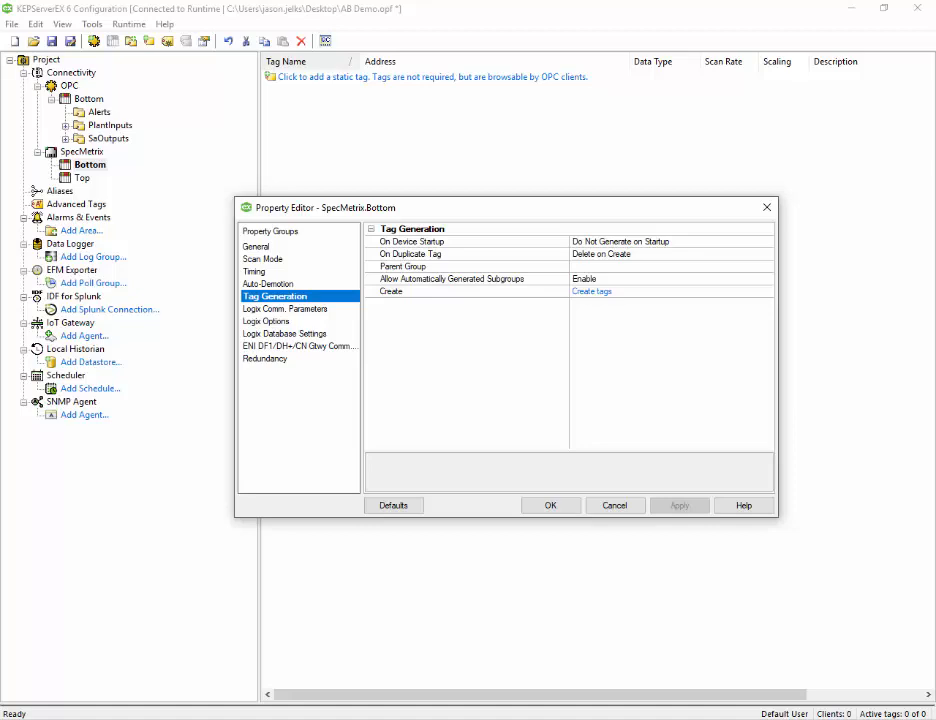
{"action": "left_click", "coordinate": [615, 505]}
Step: Import the tags from plcBottom.csv into the Bottom device of the SpecMetrix channel
{"action": "right_click", "coordinate": [86, 165]}
{"action": "left_click", "coordinate": [136, 211]}
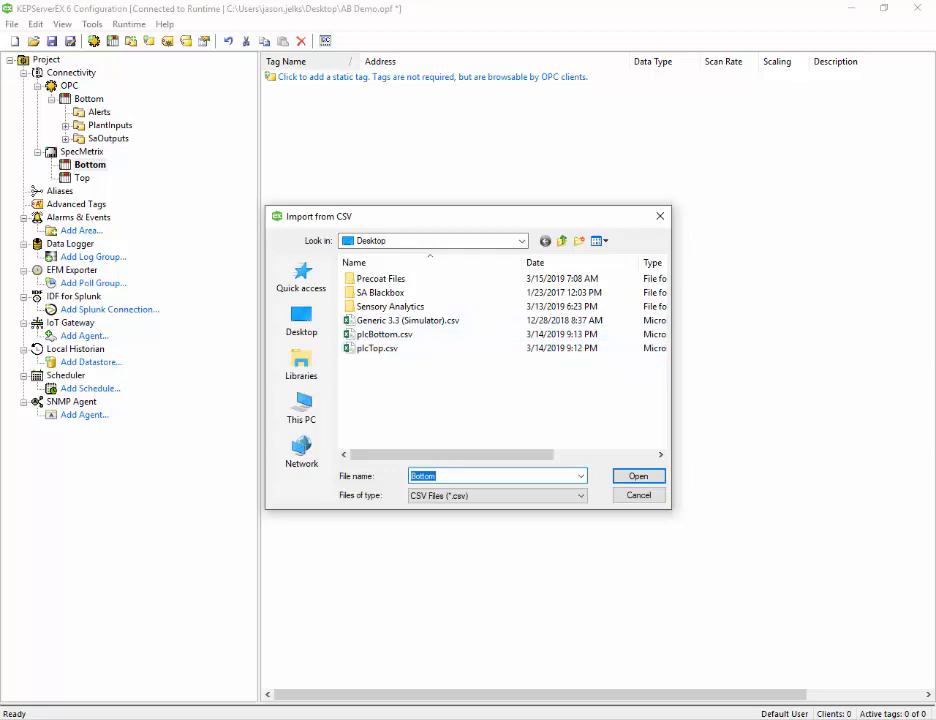
{"action": "left_click", "coordinate": [385, 334]}
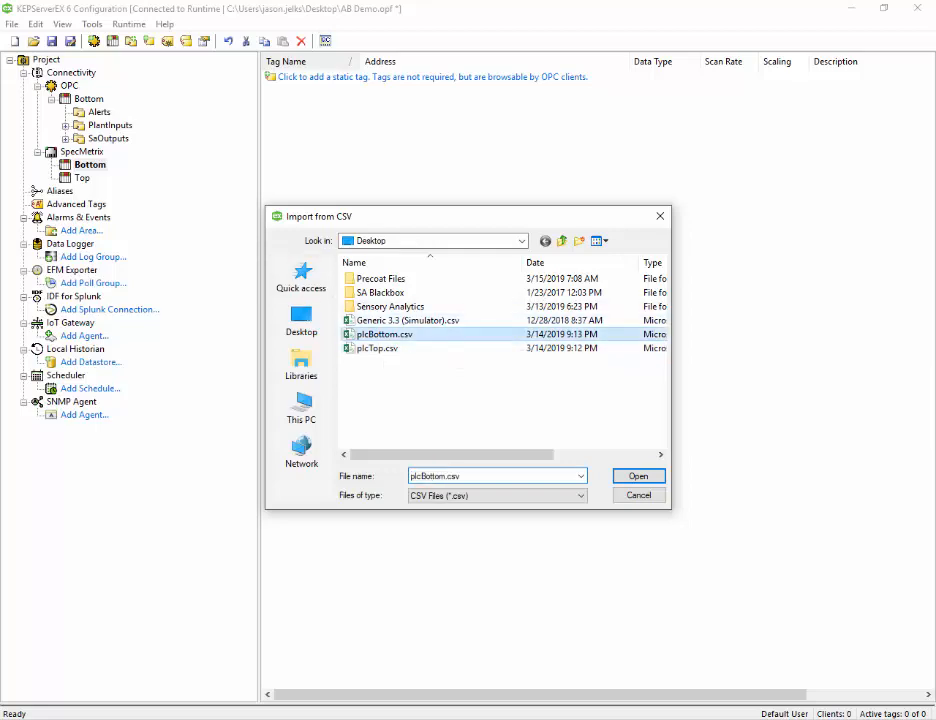
{"action": "left_click", "coordinate": [638, 476]}
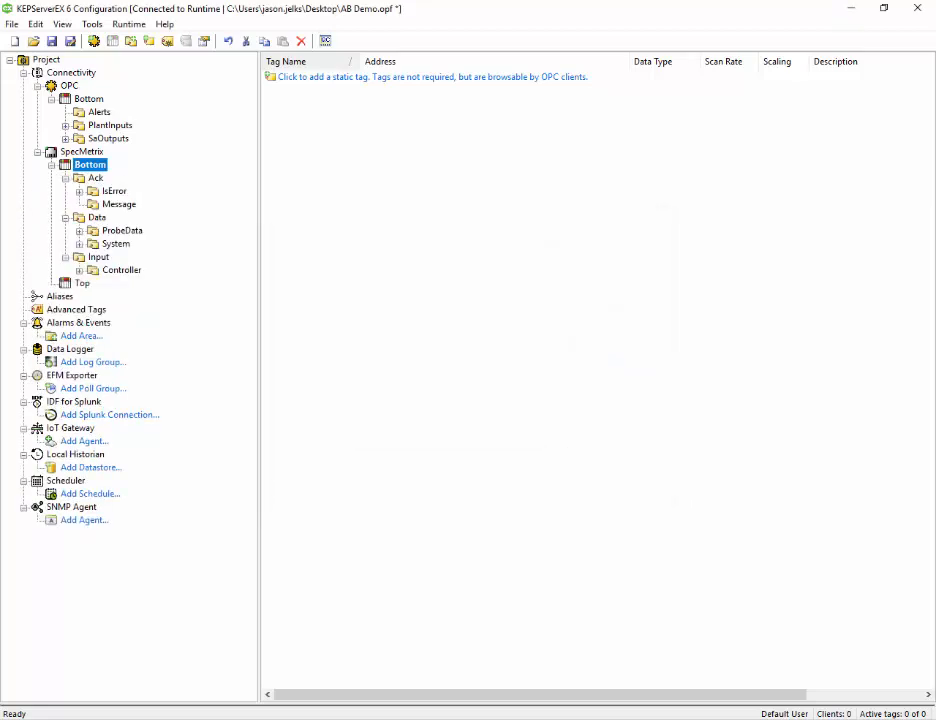
Step: Import the tags from plcTop.csv into the Top device of the SpecMetrix channel
{"action": "left_click", "coordinate": [82, 283]}
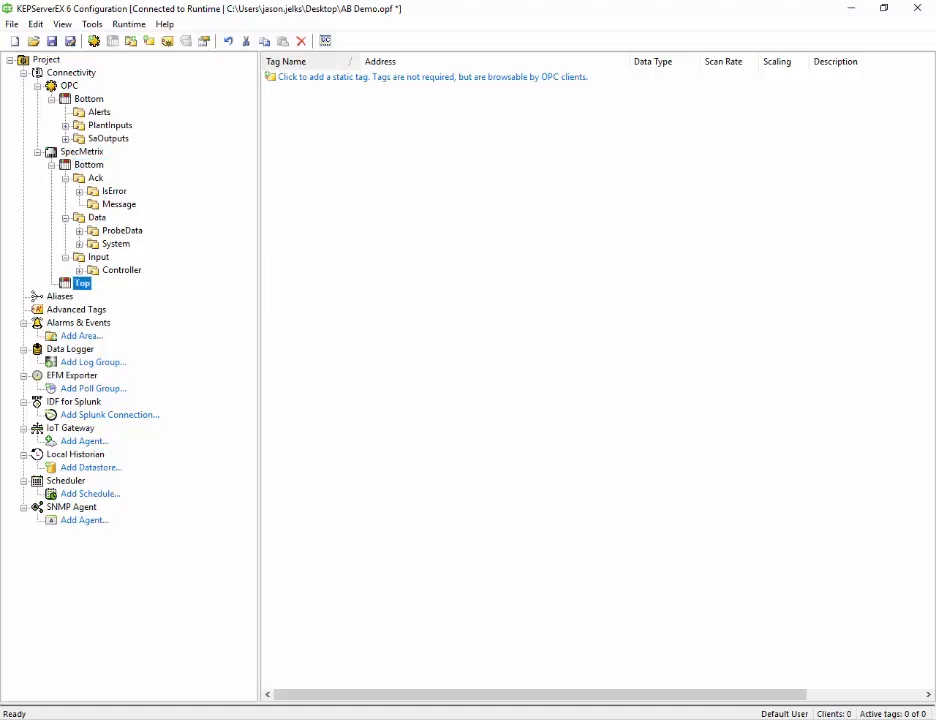
{"action": "right_click", "coordinate": [82, 283]}
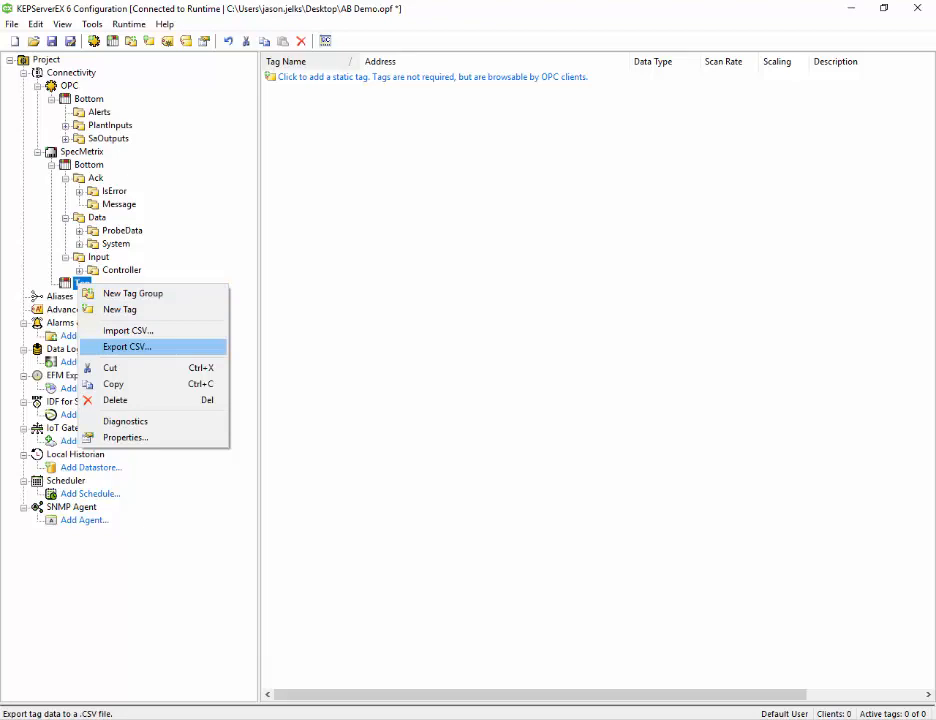
{"action": "left_click", "coordinate": [128, 330]}
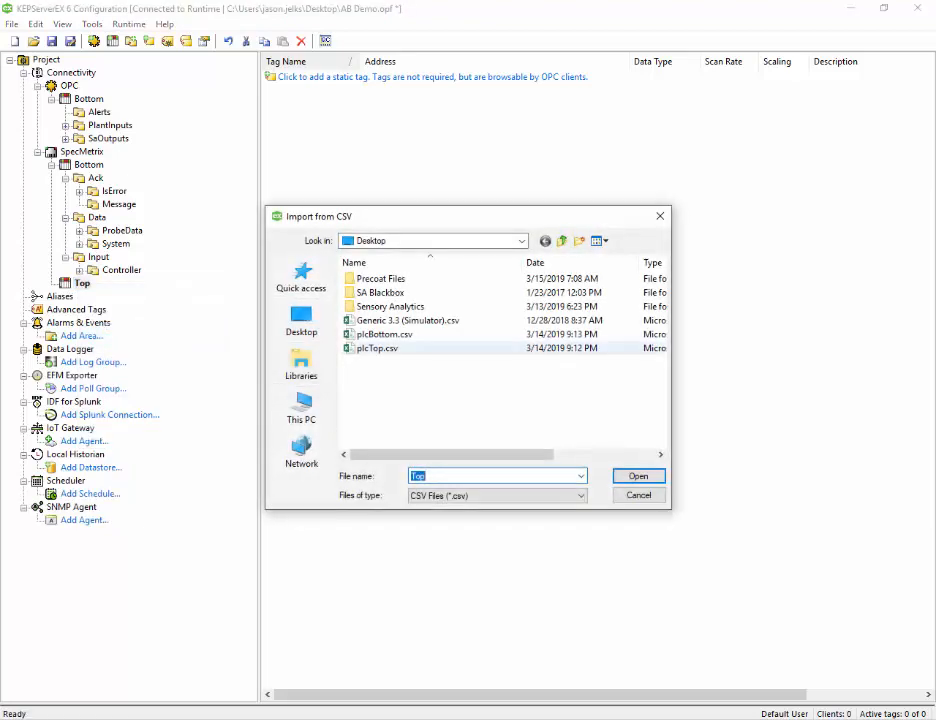
{"action": "left_click", "coordinate": [379, 348]}
{"action": "left_click", "coordinate": [638, 476]}
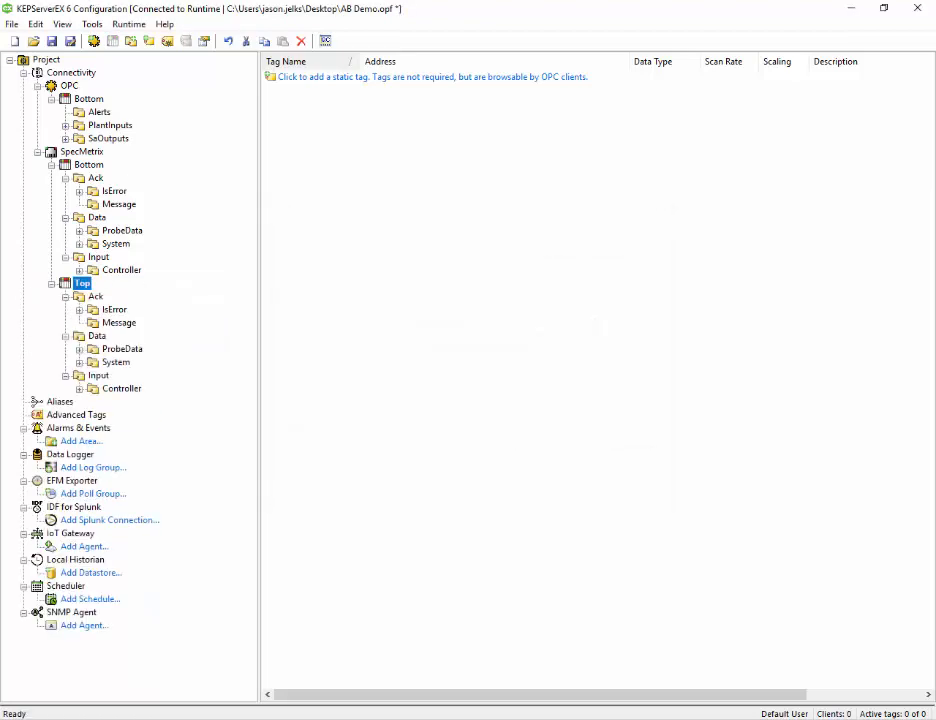
Step: Examine the Ack and Data tag groups of the SpecMetrix Top device and the ProbeData subgroups of the Bottom device
{"action": "left_click", "coordinate": [95, 297]}
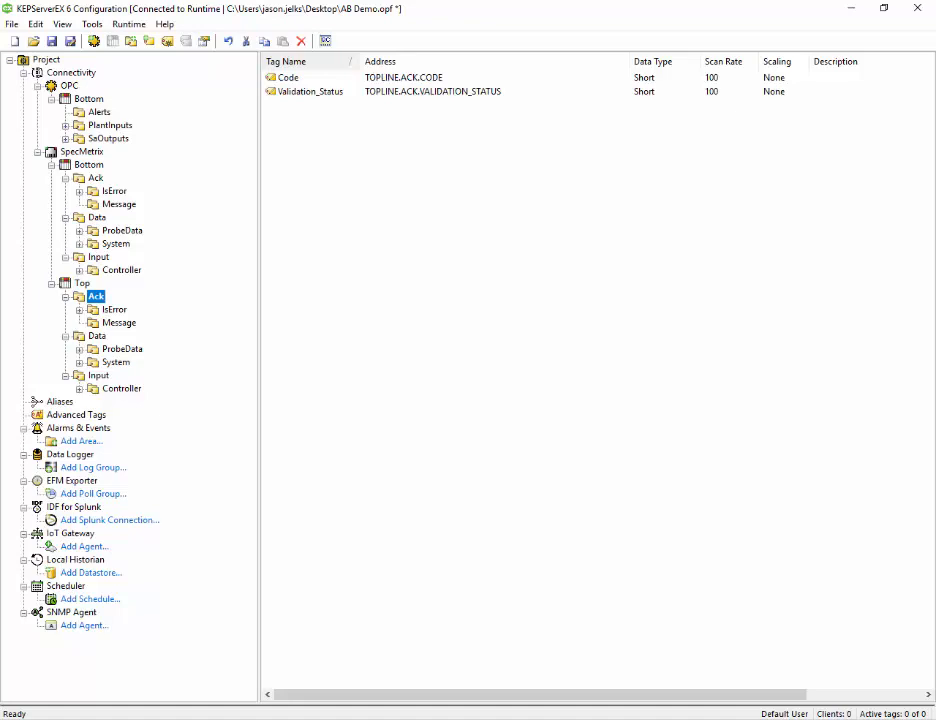
{"action": "left_click", "coordinate": [115, 310]}
{"action": "left_click", "coordinate": [119, 323]}
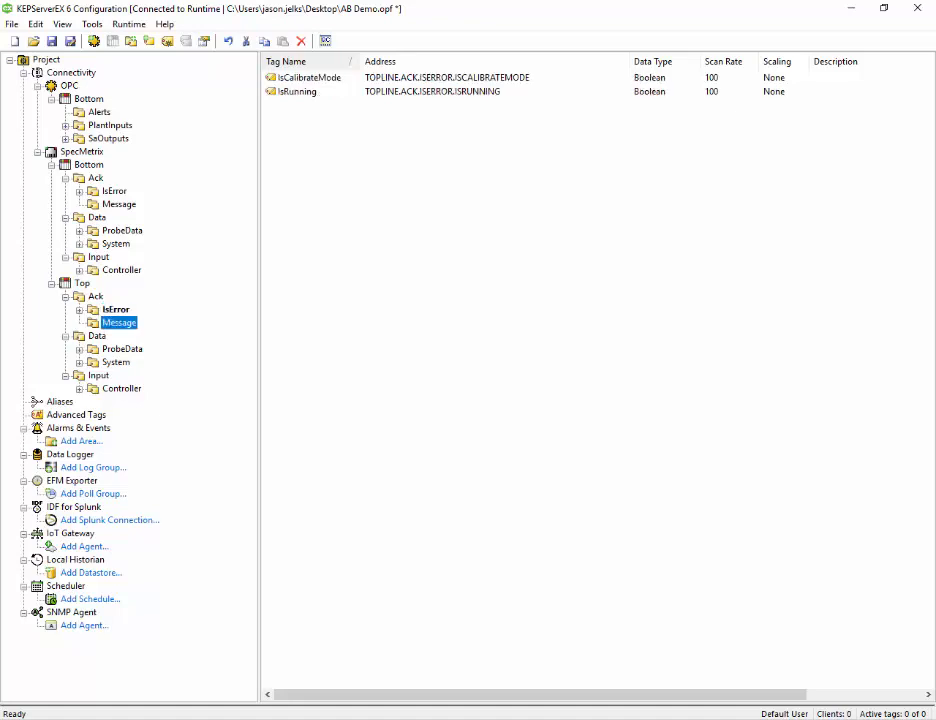
{"action": "left_click", "coordinate": [123, 349]}
{"action": "left_click", "coordinate": [116, 362]}
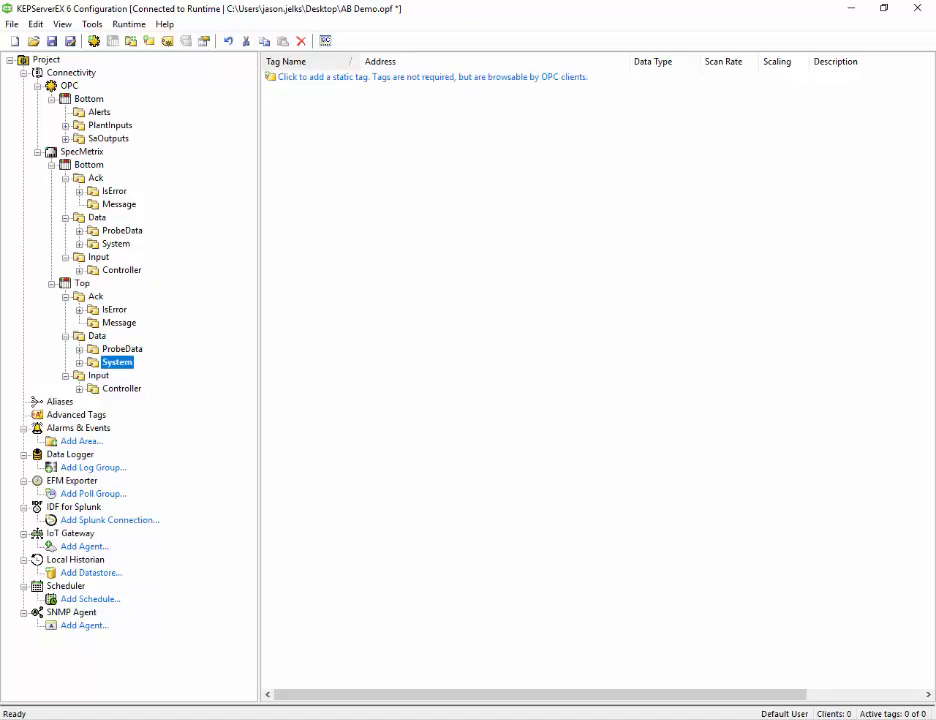
{"action": "left_click", "coordinate": [80, 231]}
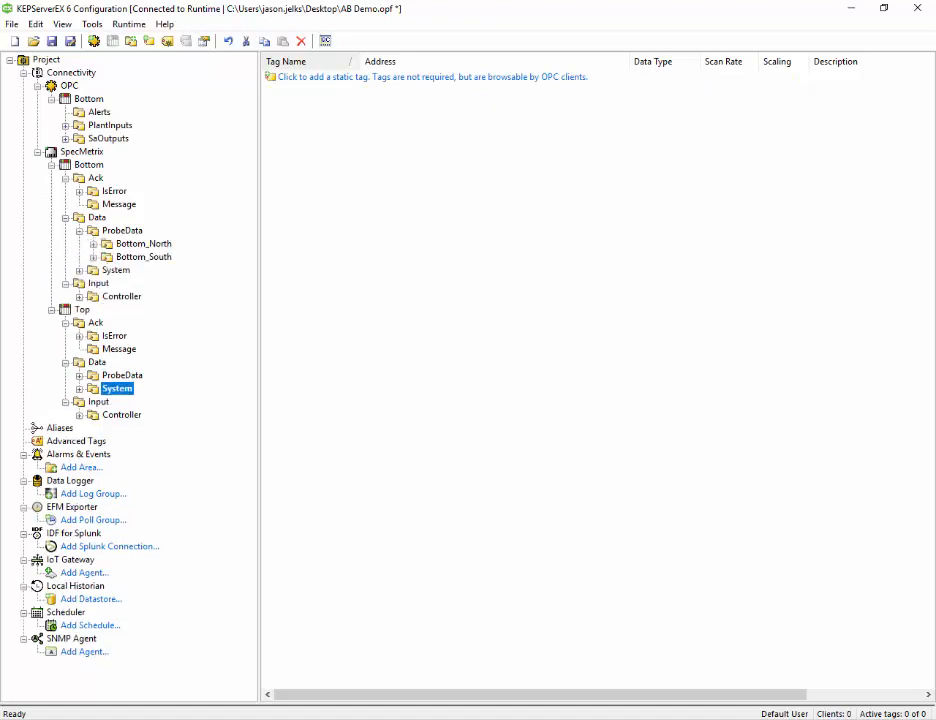
{"action": "left_click", "coordinate": [80, 231]}
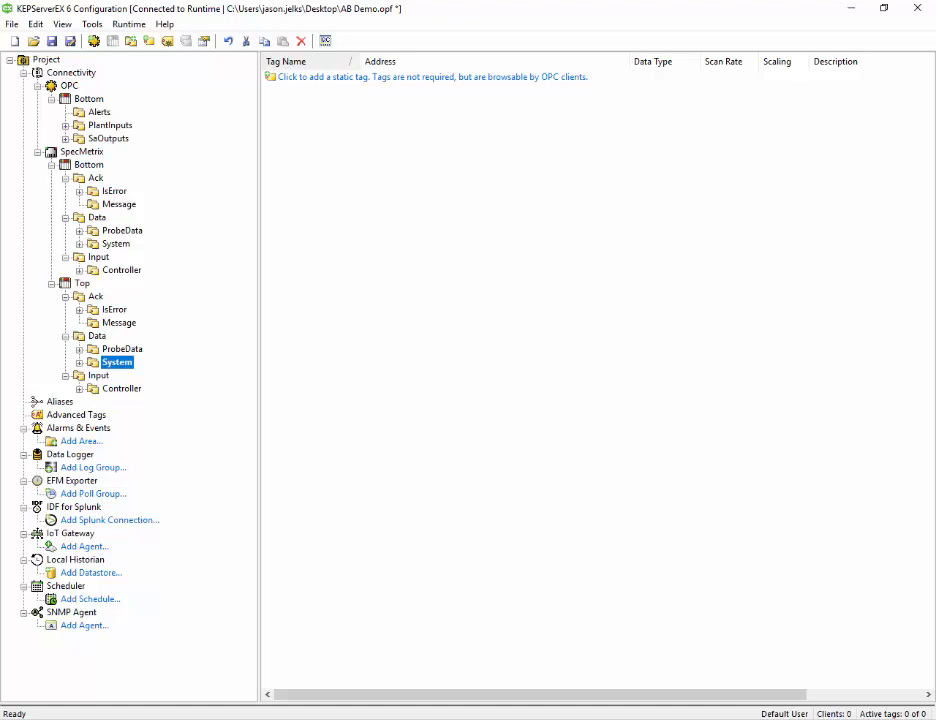
Step: Replace the current project with a blank one and reopen the recent project AB Demo.opf
{"action": "left_click", "coordinate": [15, 41]}
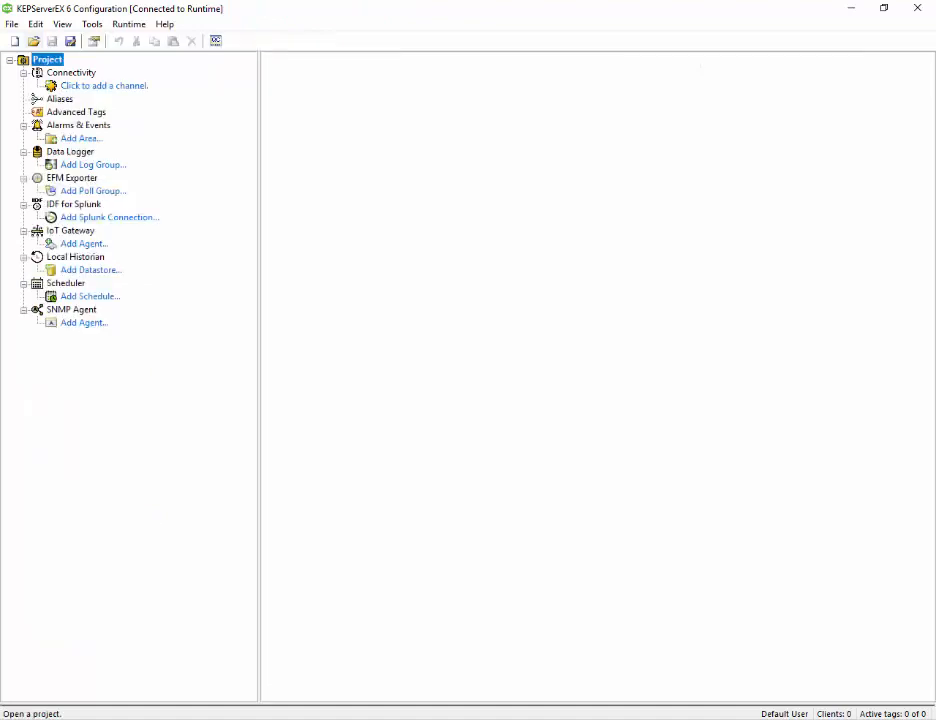
{"action": "left_click", "coordinate": [11, 23]}
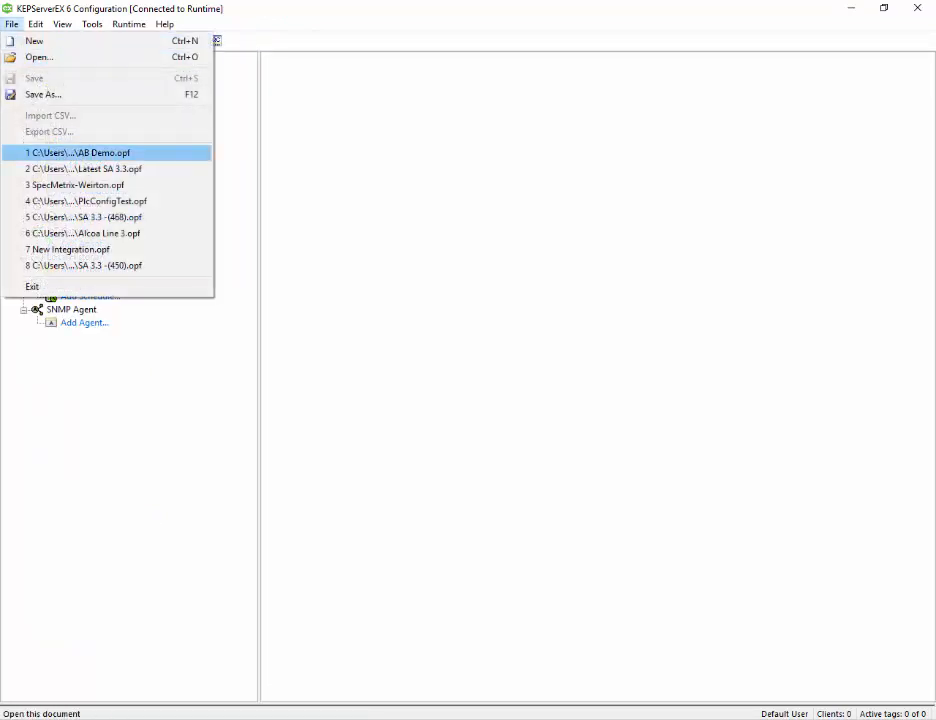
{"action": "left_click", "coordinate": [78, 152]}
{"action": "key", "text": "Return"}
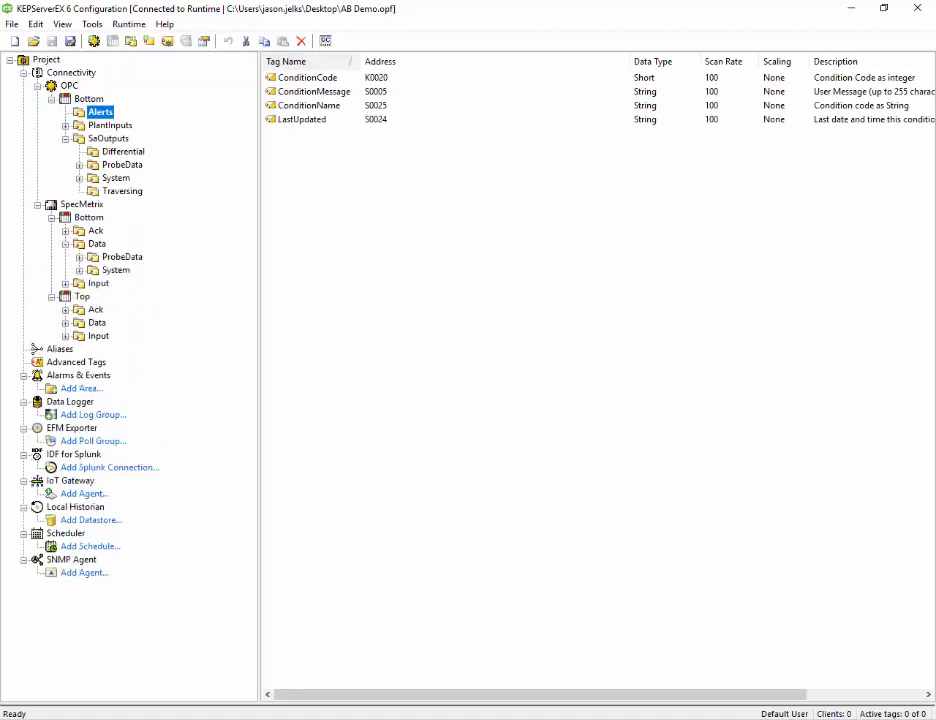
{"action": "left_click", "coordinate": [80, 257]}
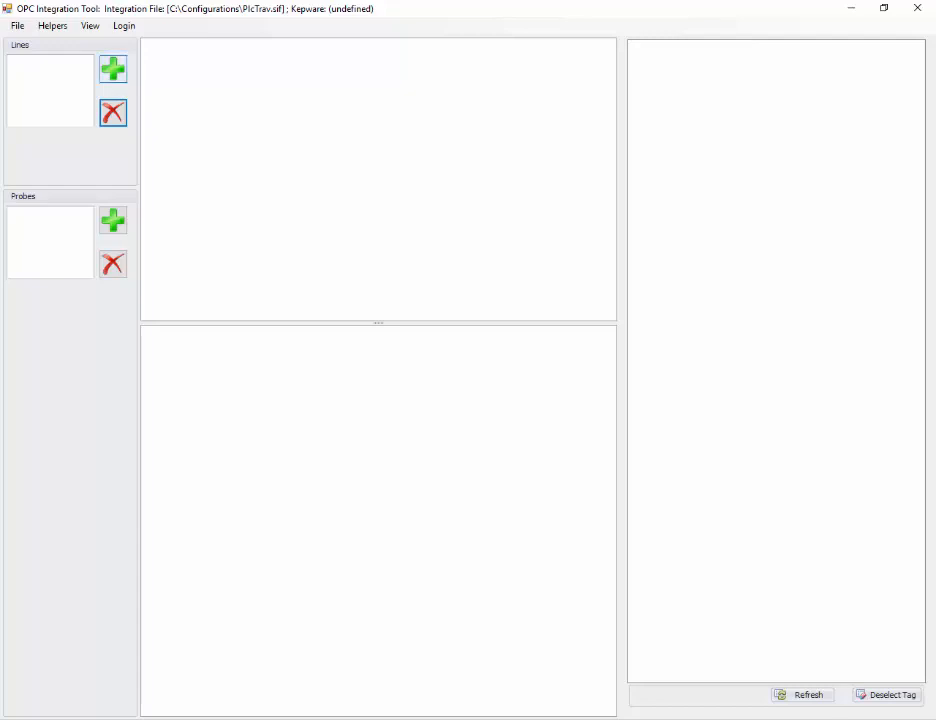
Step: Switch to the OPC Integration Tool and add a line with four probes
{"action": "left_click", "coordinate": [113, 69]}
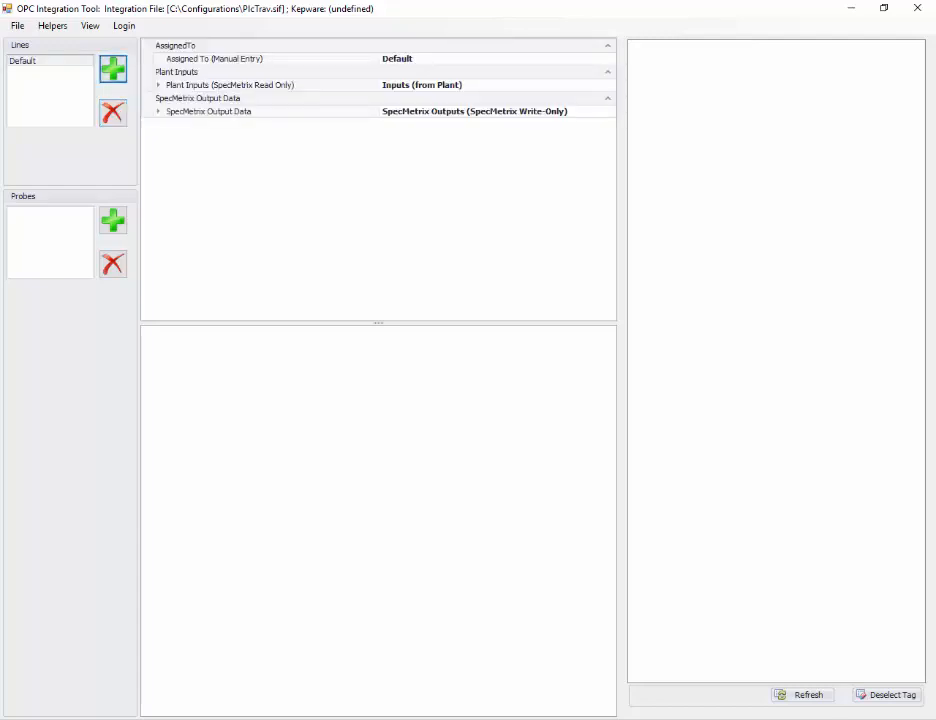
{"action": "left_click", "coordinate": [113, 220]}
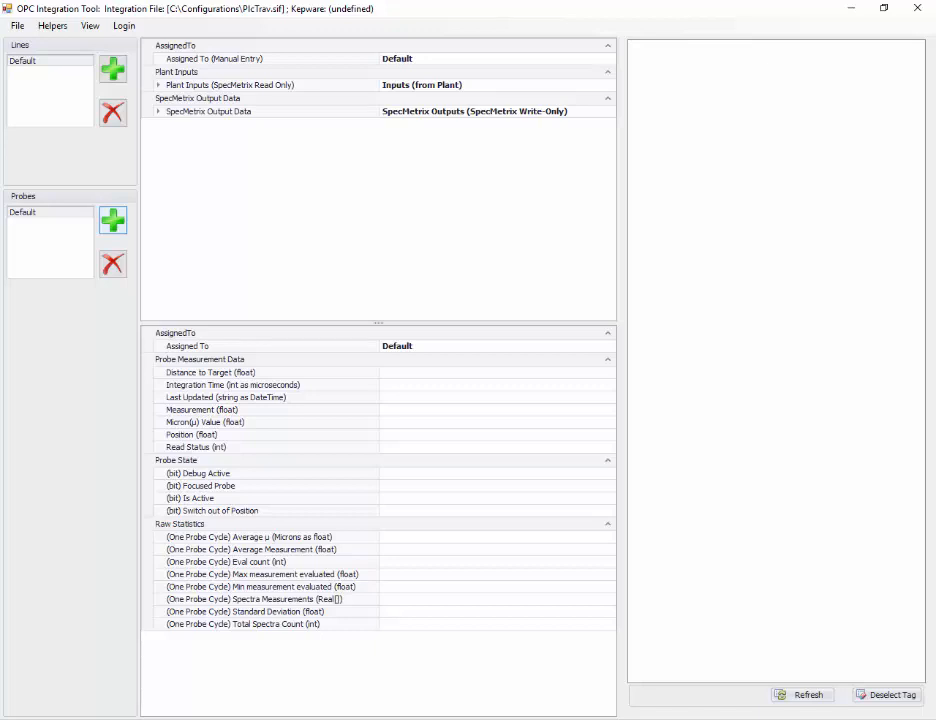
{"action": "left_click", "coordinate": [113, 220]}
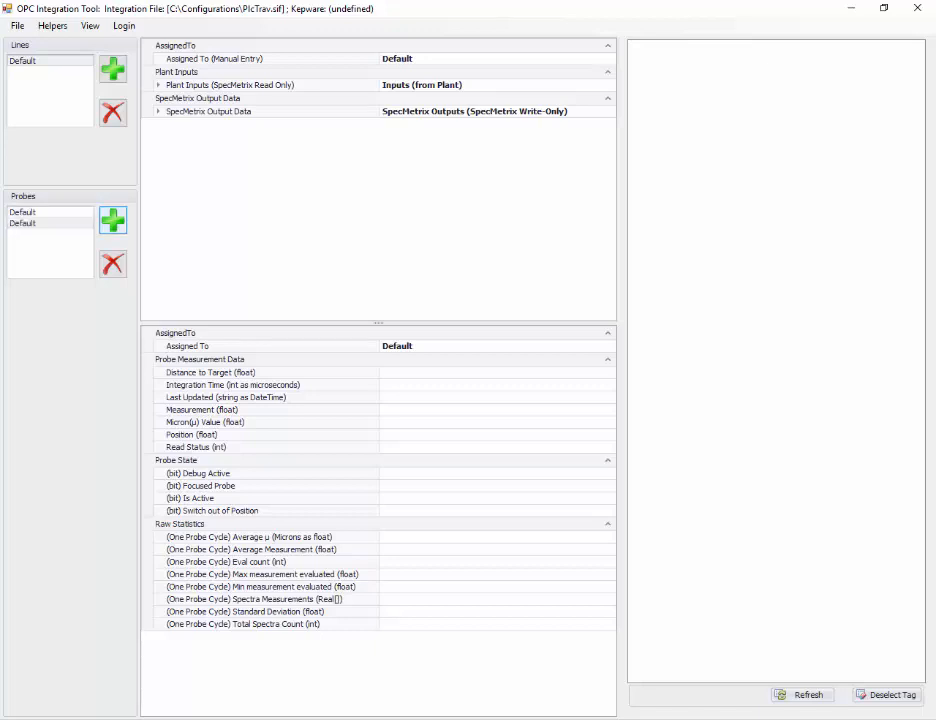
{"action": "left_click", "coordinate": [113, 220]}
{"action": "left_click", "coordinate": [113, 220]}
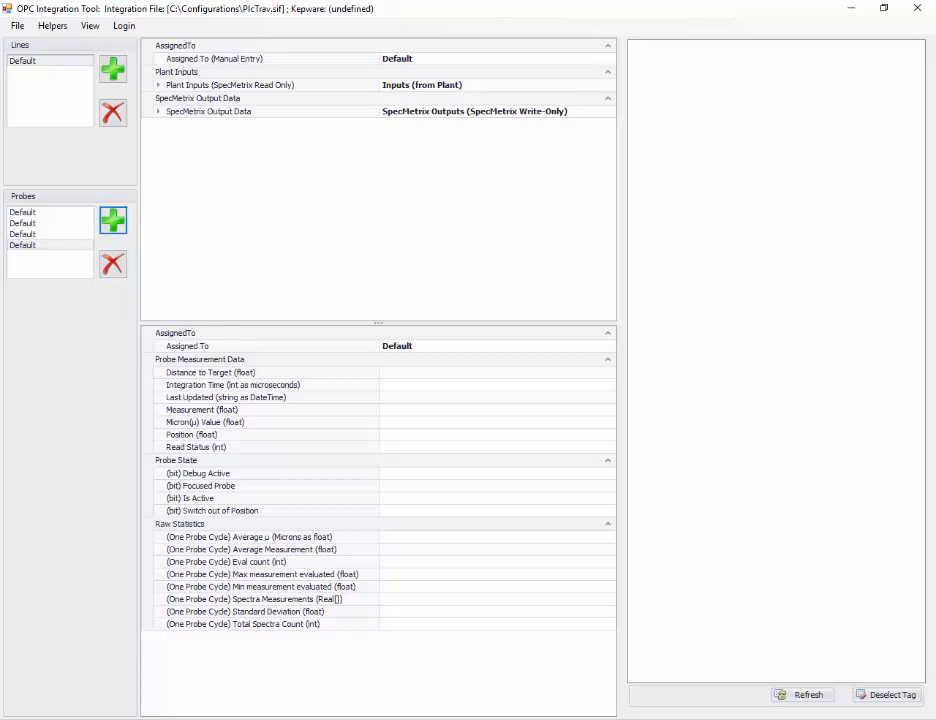
Step: Add a second line and give it three probes
{"action": "left_click", "coordinate": [113, 68]}
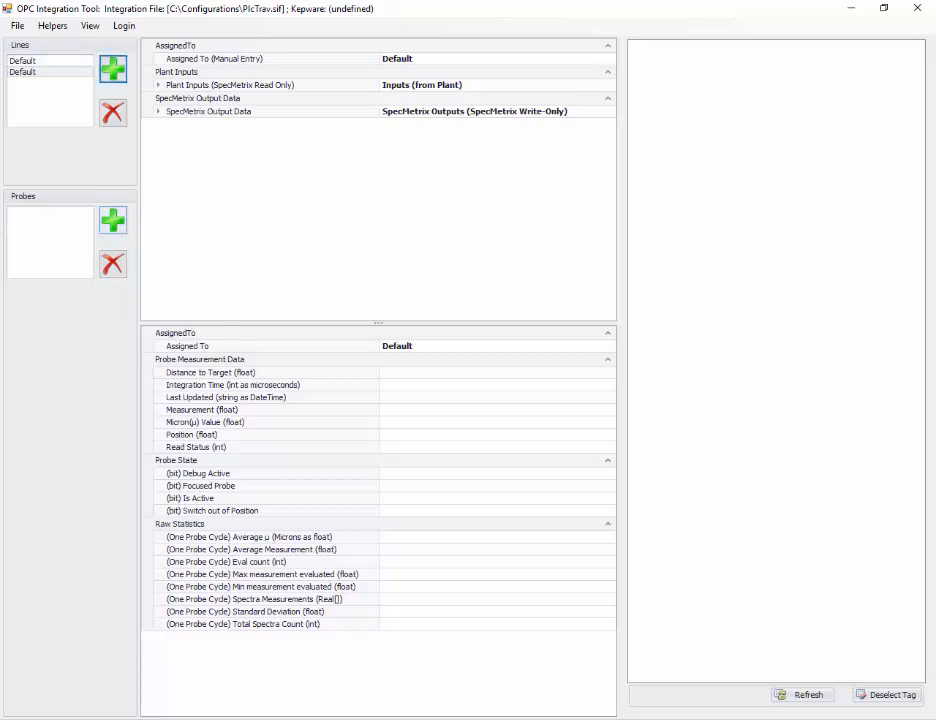
{"action": "left_click", "coordinate": [40, 61]}
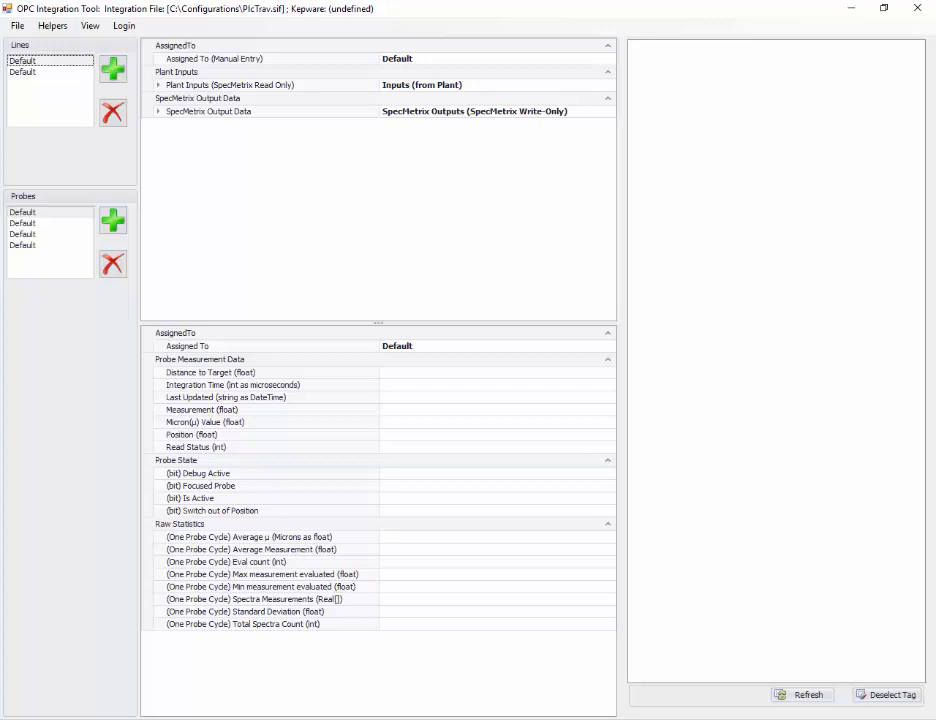
{"action": "left_click", "coordinate": [40, 72]}
{"action": "left_click", "coordinate": [40, 61]}
{"action": "left_click", "coordinate": [40, 72]}
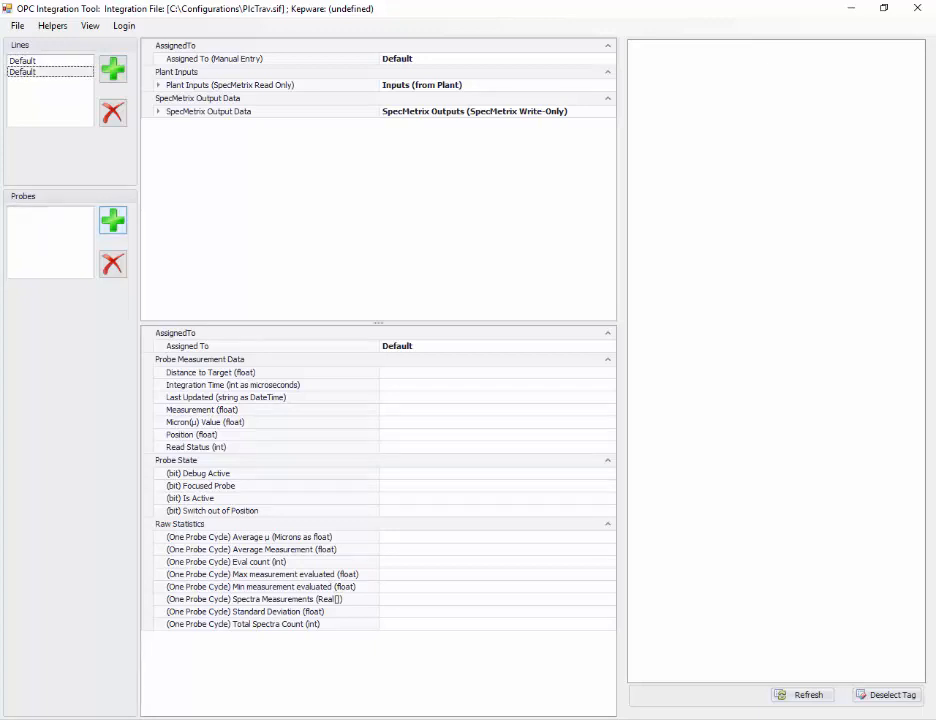
{"action": "left_click", "coordinate": [113, 220]}
{"action": "left_click", "coordinate": [113, 220]}
{"action": "left_click", "coordinate": [113, 220]}
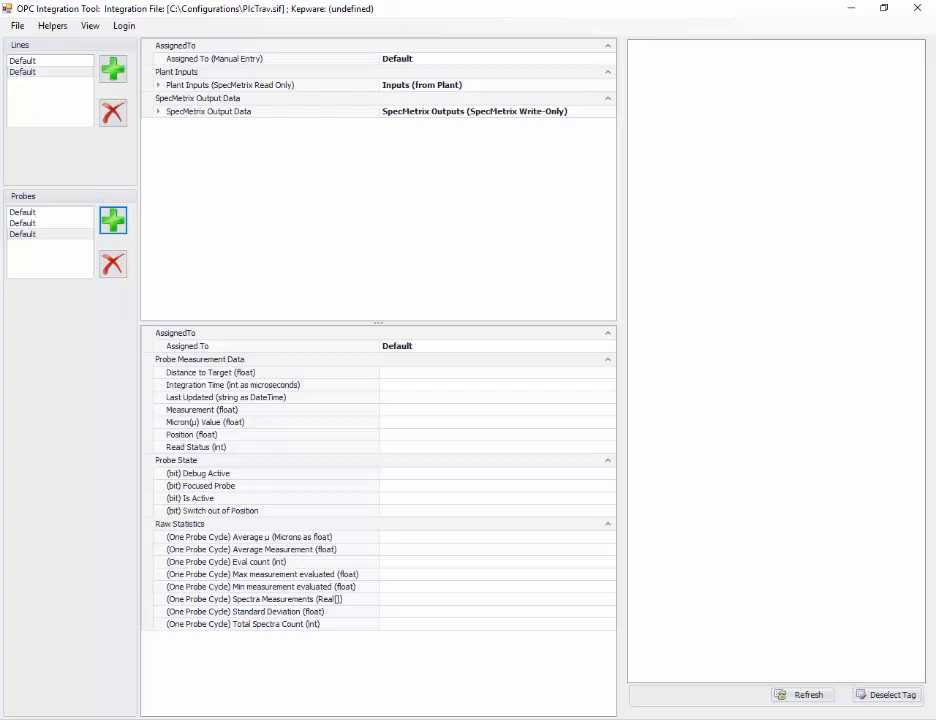
Step: Load the Kepware tags from the Kepware.KEPServerEX.V6 OPC server with the first line selected
{"action": "left_click", "coordinate": [22, 61]}
{"action": "left_click", "coordinate": [53, 26]}
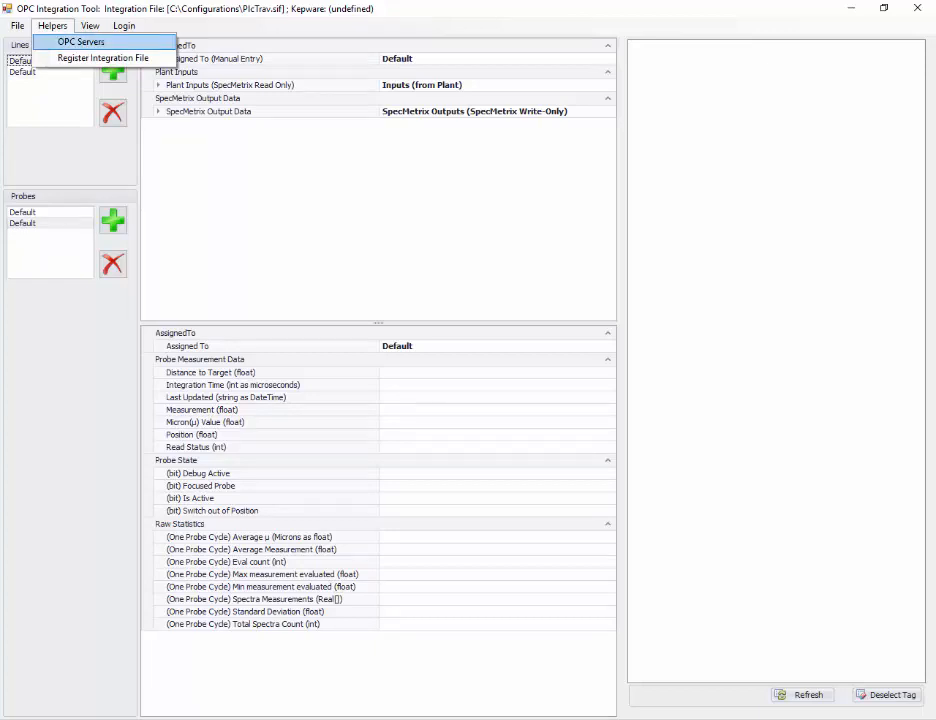
{"action": "left_click", "coordinate": [81, 42]}
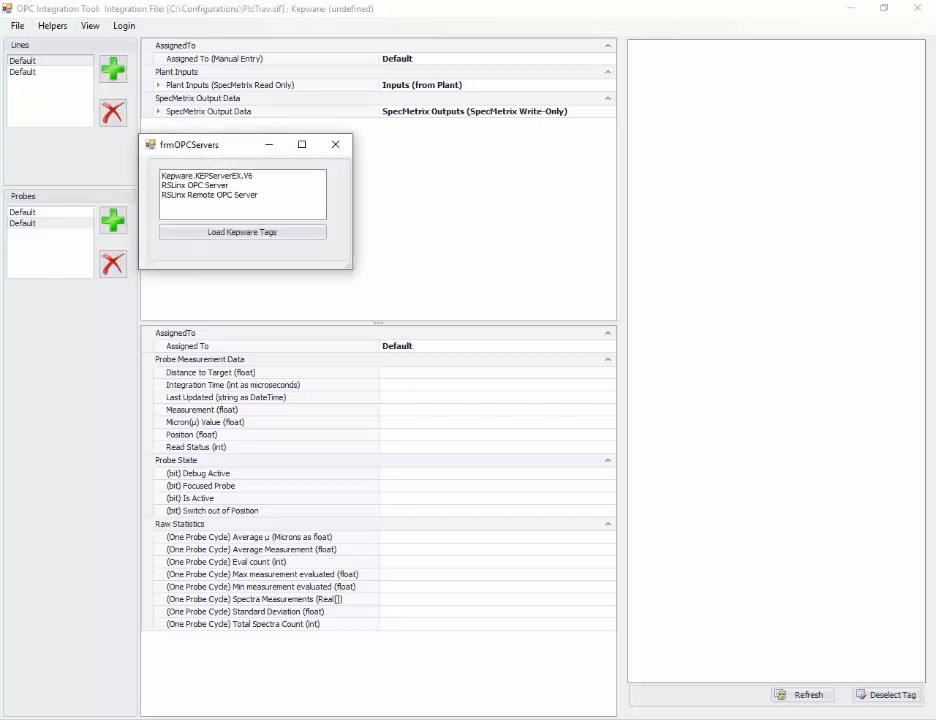
{"action": "left_click", "coordinate": [208, 176]}
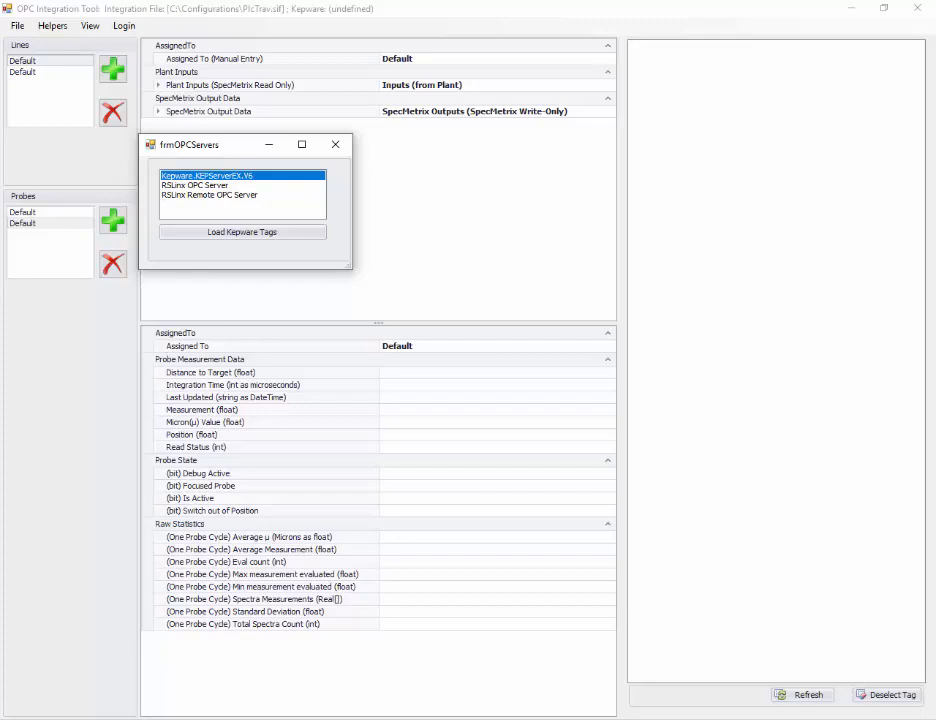
{"action": "left_click", "coordinate": [242, 232]}
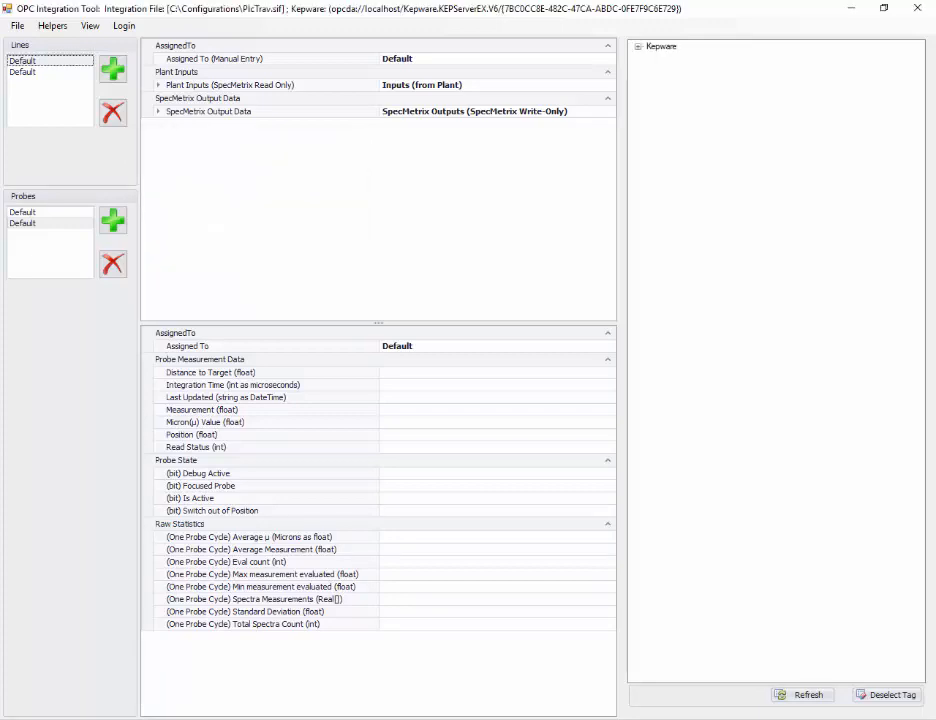
Step: Expand the OPC and SpecMetrix channels in the Kepware tree, including the OPC Bottom device's Alerts, PlantInputs and SaOutputs groups
{"action": "left_click", "coordinate": [638, 47]}
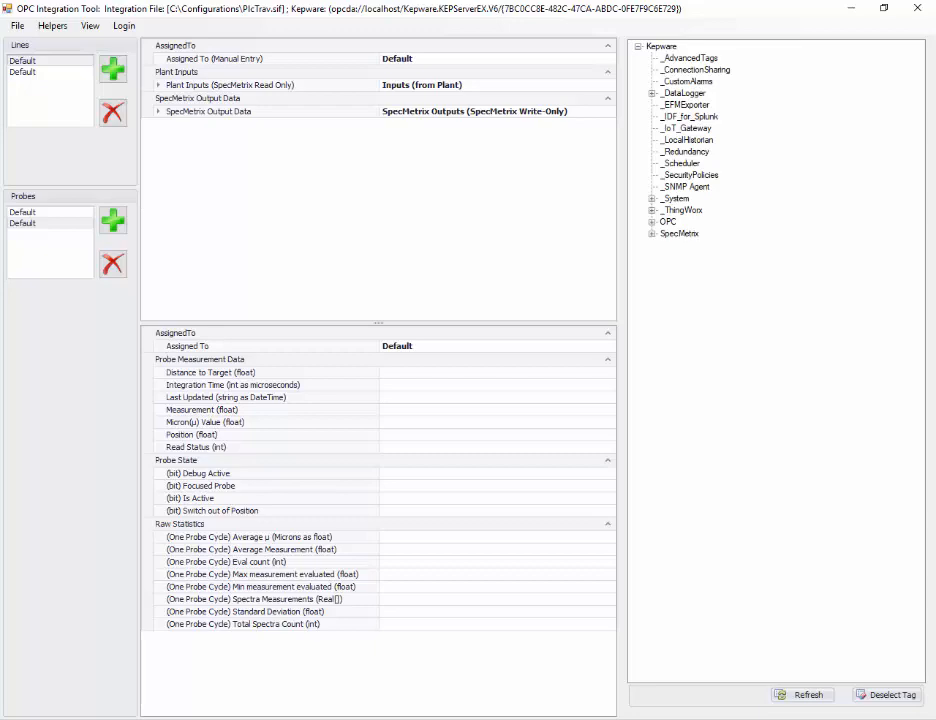
{"action": "left_click", "coordinate": [668, 222]}
{"action": "left_click", "coordinate": [652, 234]}
{"action": "left_click", "coordinate": [652, 222]}
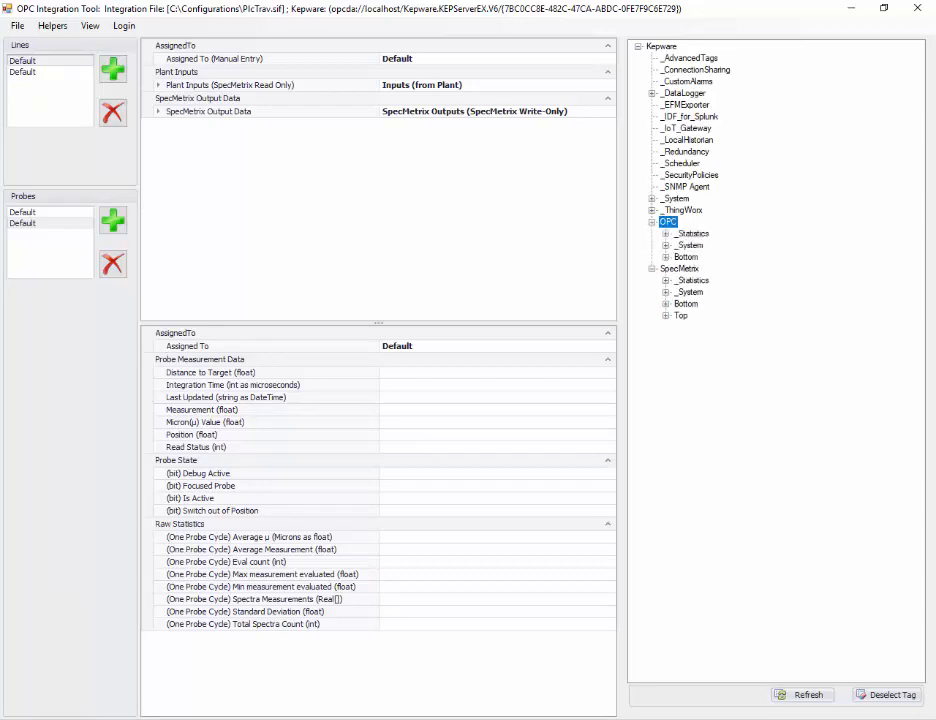
{"action": "left_click", "coordinate": [666, 257]}
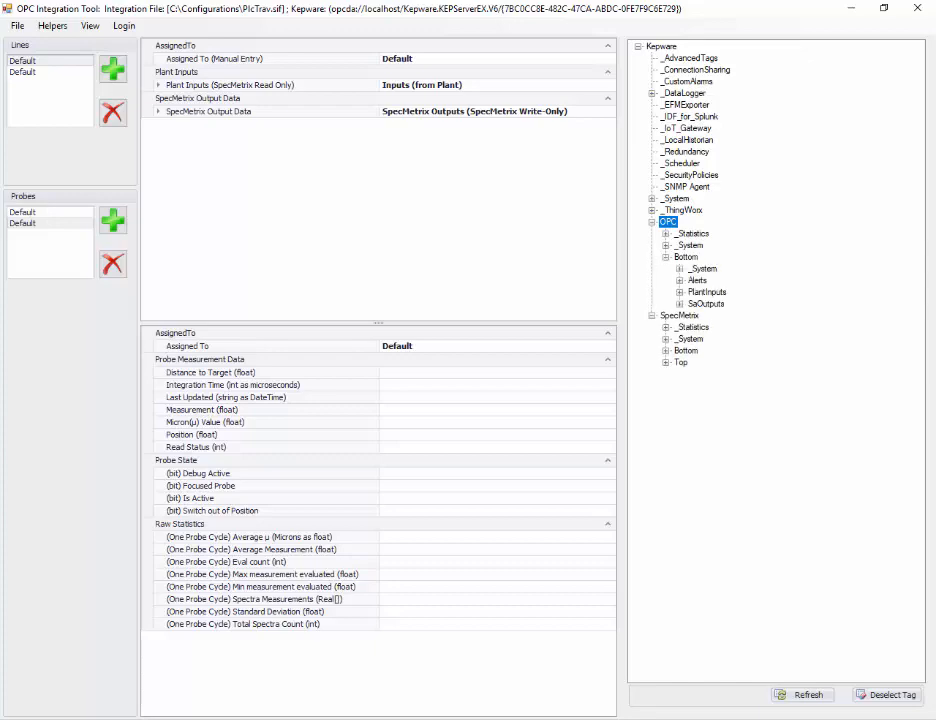
{"action": "left_click", "coordinate": [680, 281]}
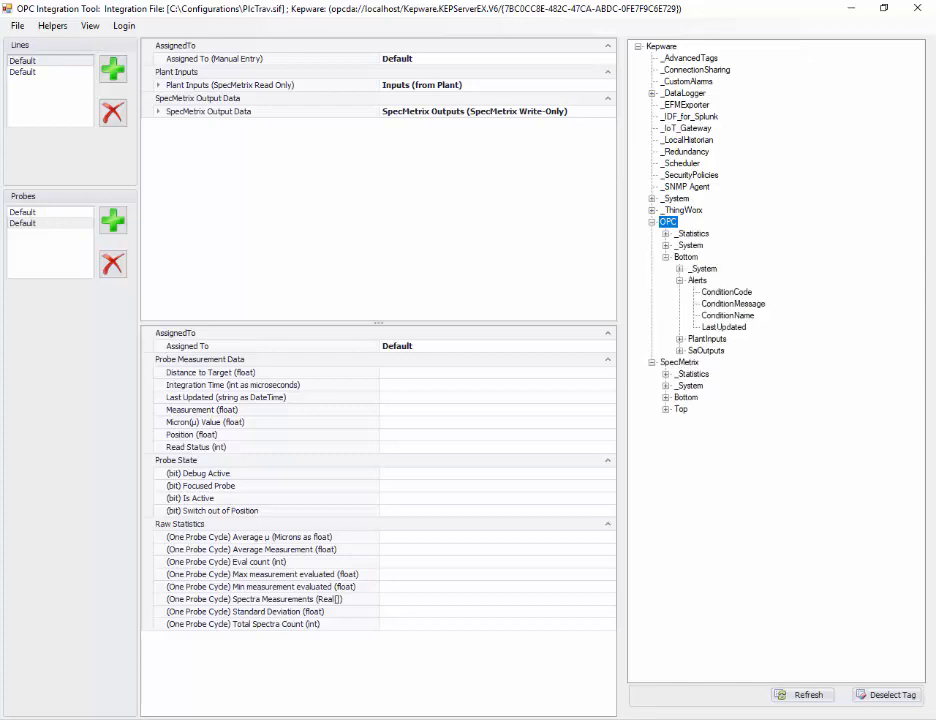
{"action": "left_click", "coordinate": [680, 339]}
{"action": "left_click", "coordinate": [680, 374]}
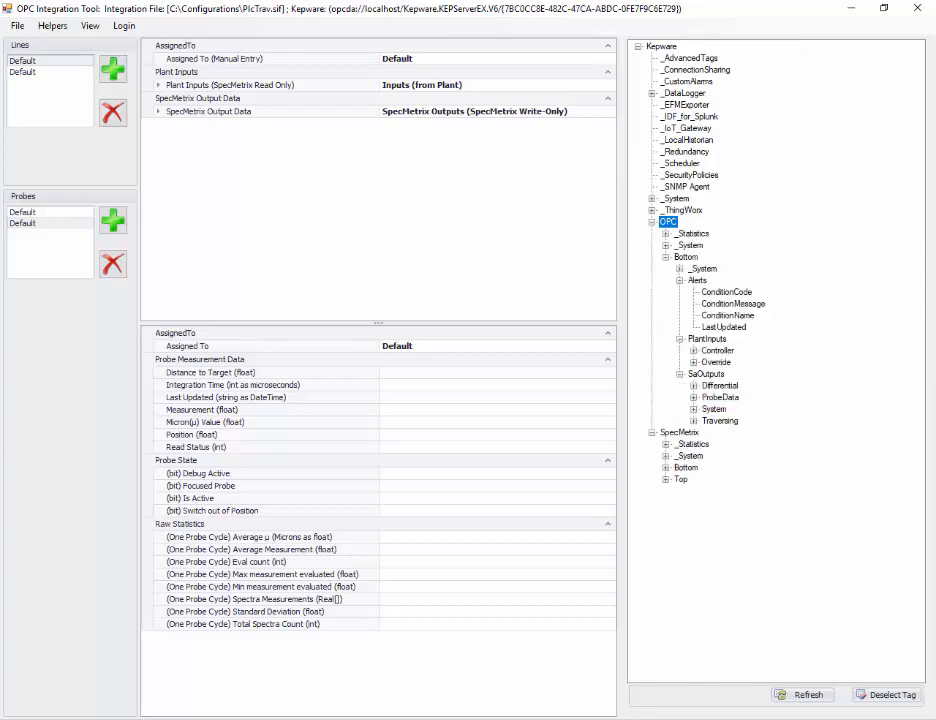
Step: Map the OPC Bottom alert tags ConditionCode, ConditionName, ConditionMessage and LastUpdated to the first line's Code, Code Name, Message and Date of Occurrence outputs
{"action": "left_click", "coordinate": [727, 292]}
{"action": "left_click", "coordinate": [733, 304]}
{"action": "left_click", "coordinate": [728, 316]}
{"action": "left_click", "coordinate": [724, 327]}
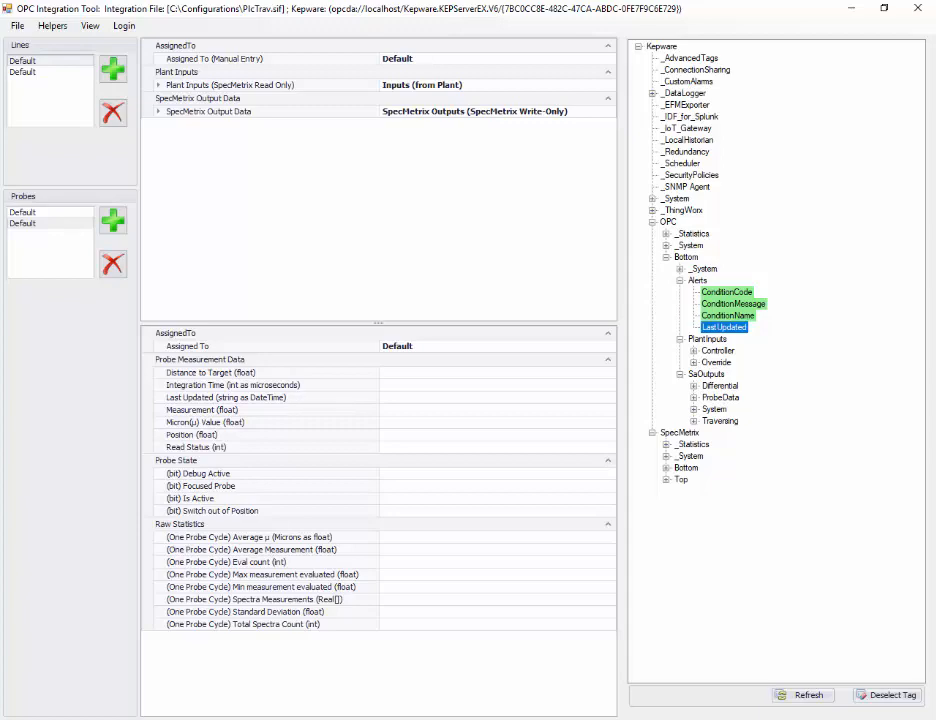
{"action": "left_click", "coordinate": [158, 112]}
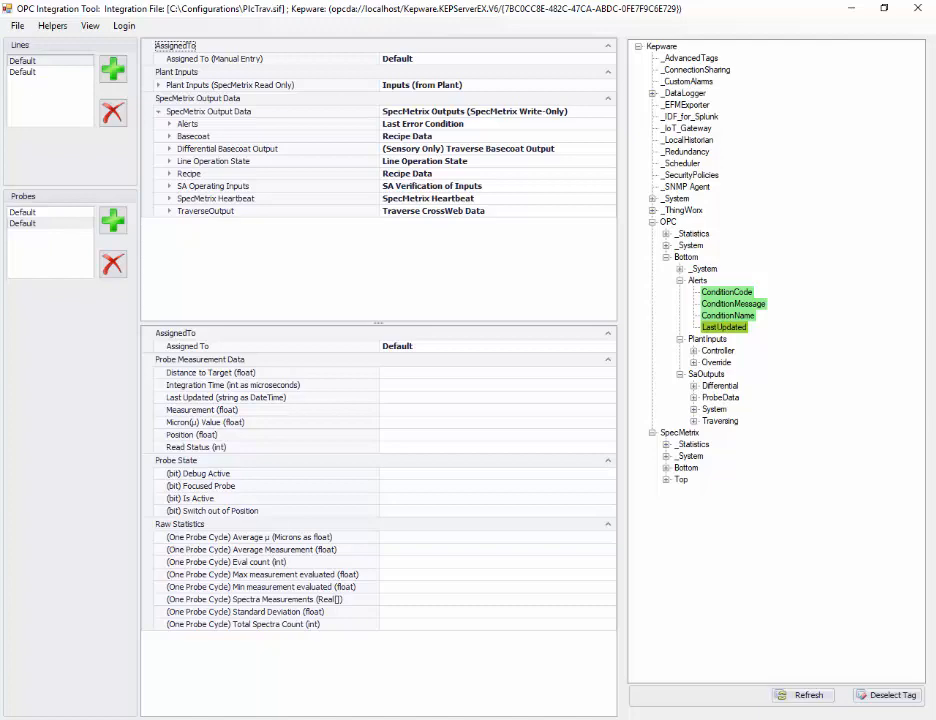
{"action": "left_click", "coordinate": [169, 124]}
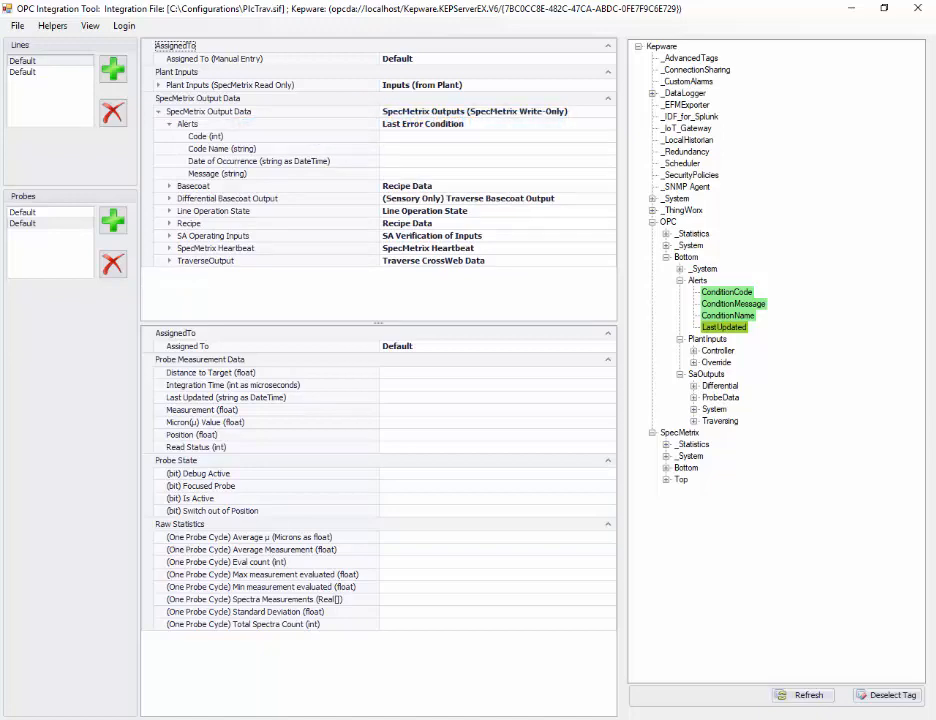
{"action": "left_click_drag", "start_coordinate": [727, 292], "coordinate": [450, 136]}
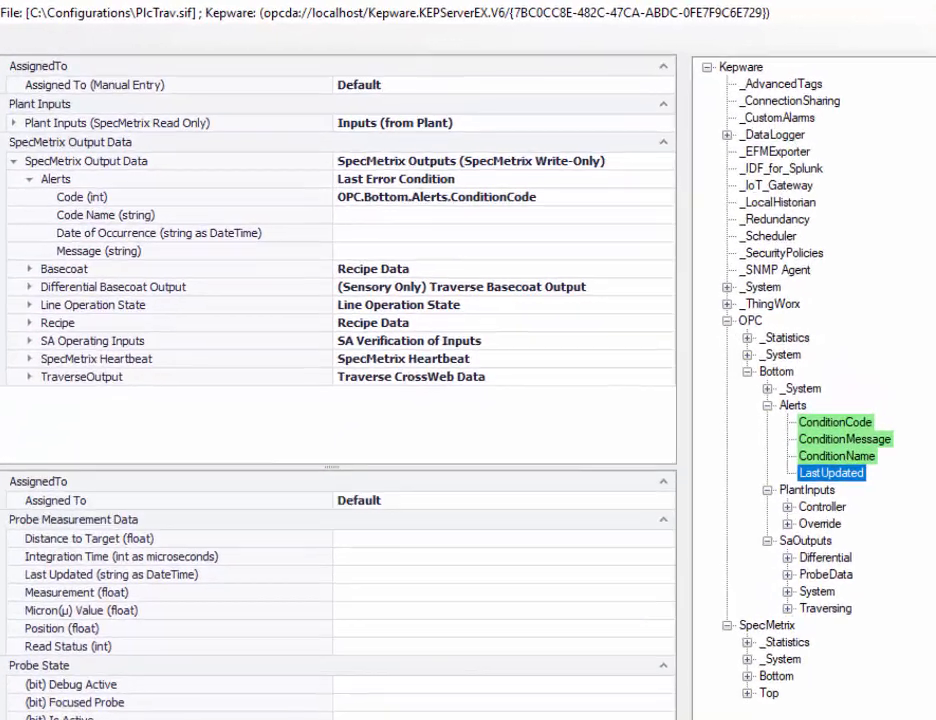
{"action": "left_click_drag", "start_coordinate": [728, 315], "coordinate": [450, 149]}
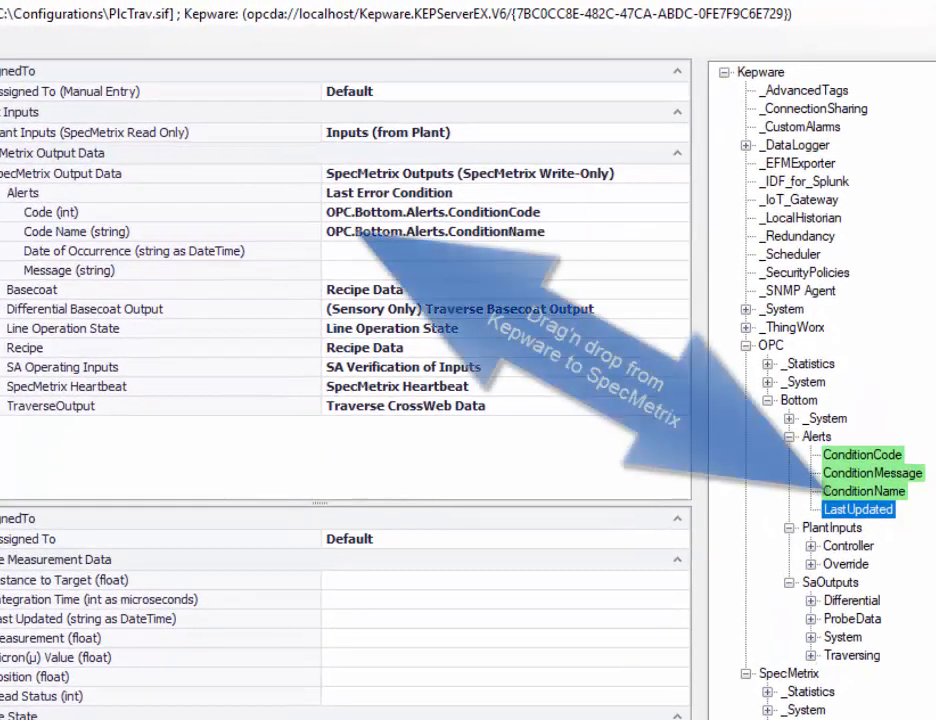
{"action": "left_click_drag", "start_coordinate": [872, 473], "coordinate": [364, 271]}
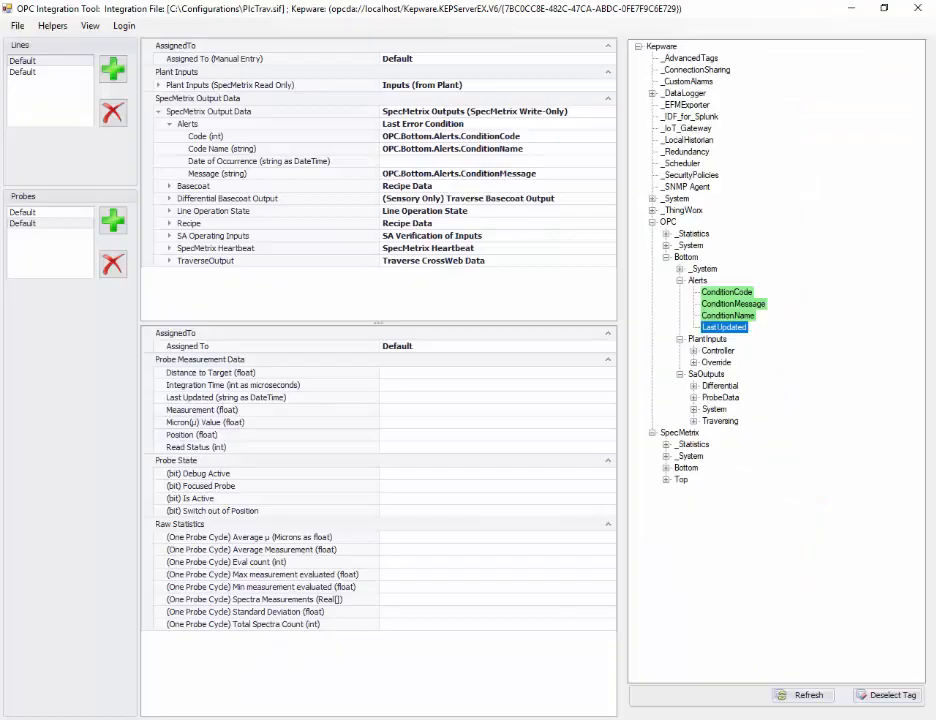
{"action": "left_click_drag", "start_coordinate": [724, 327], "coordinate": [448, 161]}
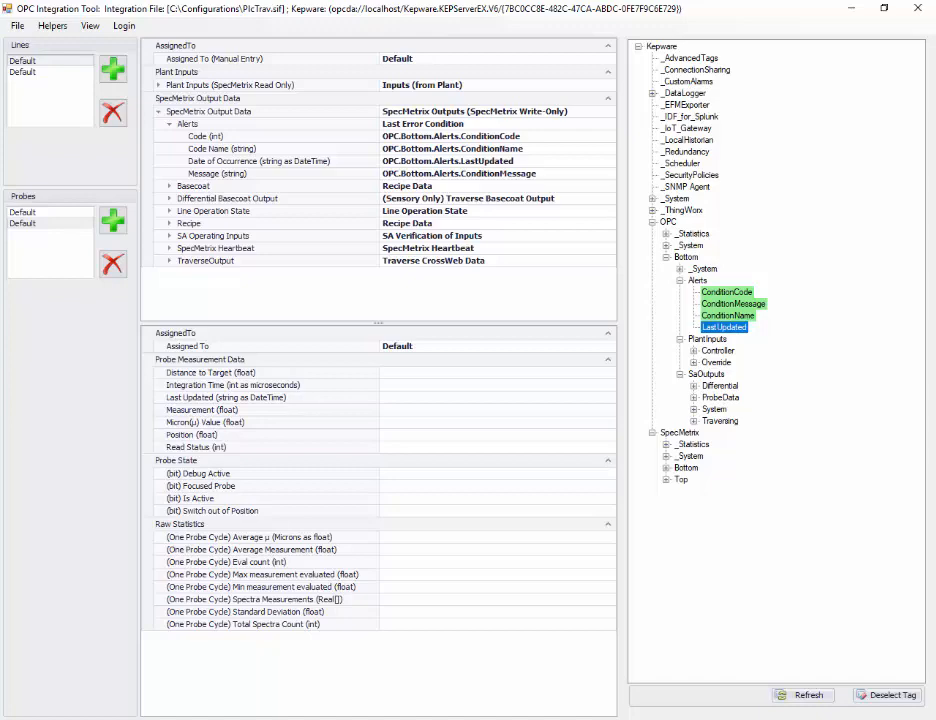
Step: Examine the line's Recipe output entries and the Basecoat, LineStatus, Recipe and SaOperatingInputs tag groups under the OPC Bottom device's SaOutputs System group
{"action": "left_click", "coordinate": [169, 223]}
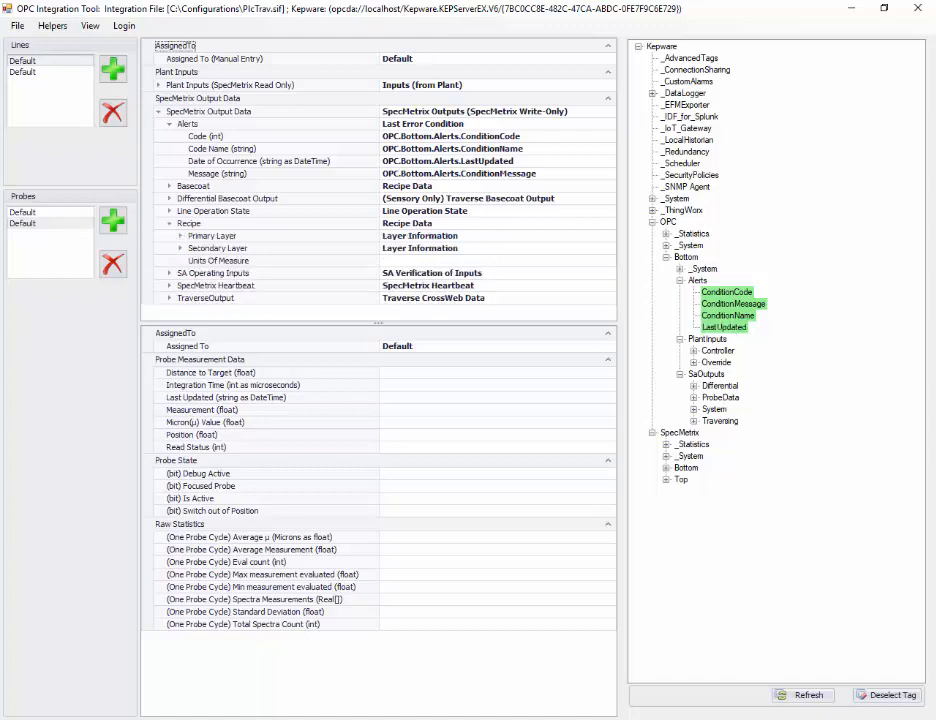
{"action": "left_click", "coordinate": [180, 236]}
{"action": "scroll", "coordinate": [378, 180], "scroll_direction": "down", "scroll_amount": 2}
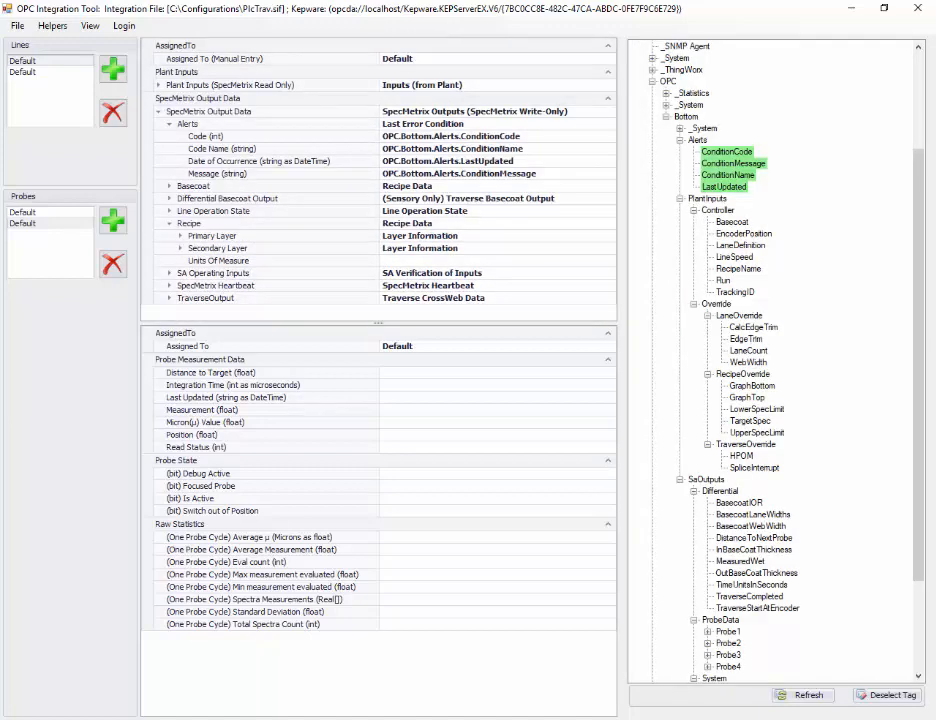
{"action": "scroll", "coordinate": [770, 360], "scroll_direction": "down", "scroll_amount": 1}
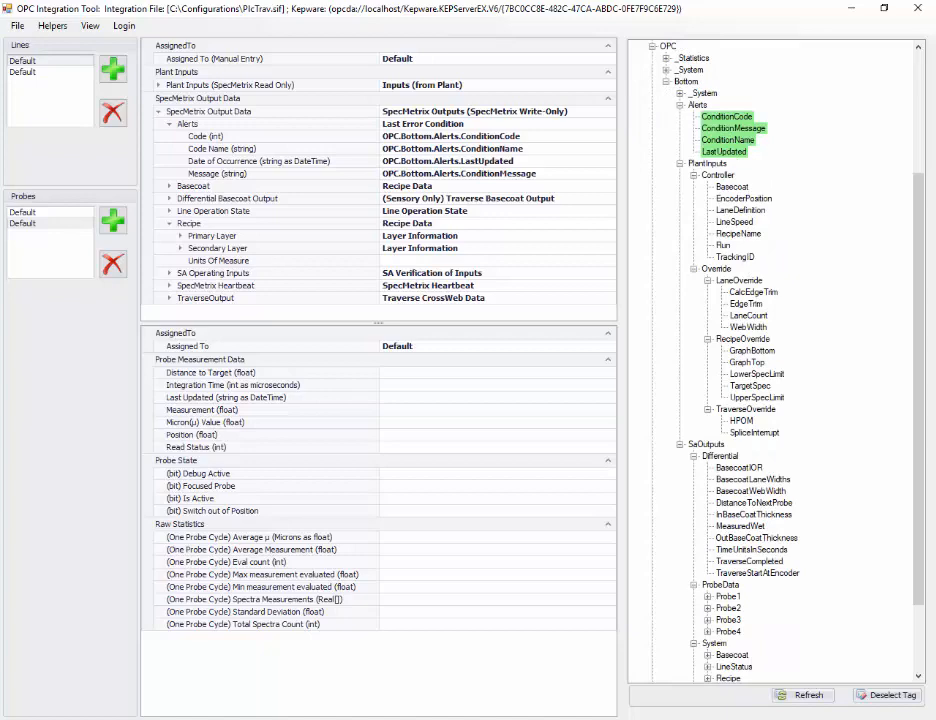
{"action": "scroll", "coordinate": [770, 360], "scroll_direction": "down", "scroll_amount": 2}
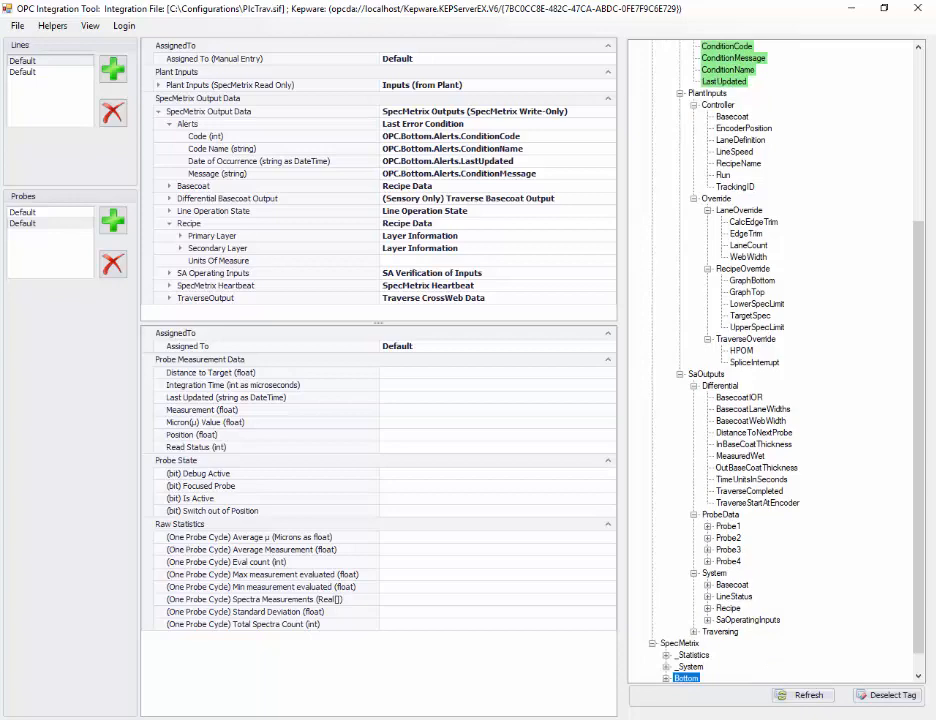
{"action": "left_click", "coordinate": [708, 620]}
{"action": "left_click", "coordinate": [708, 608]}
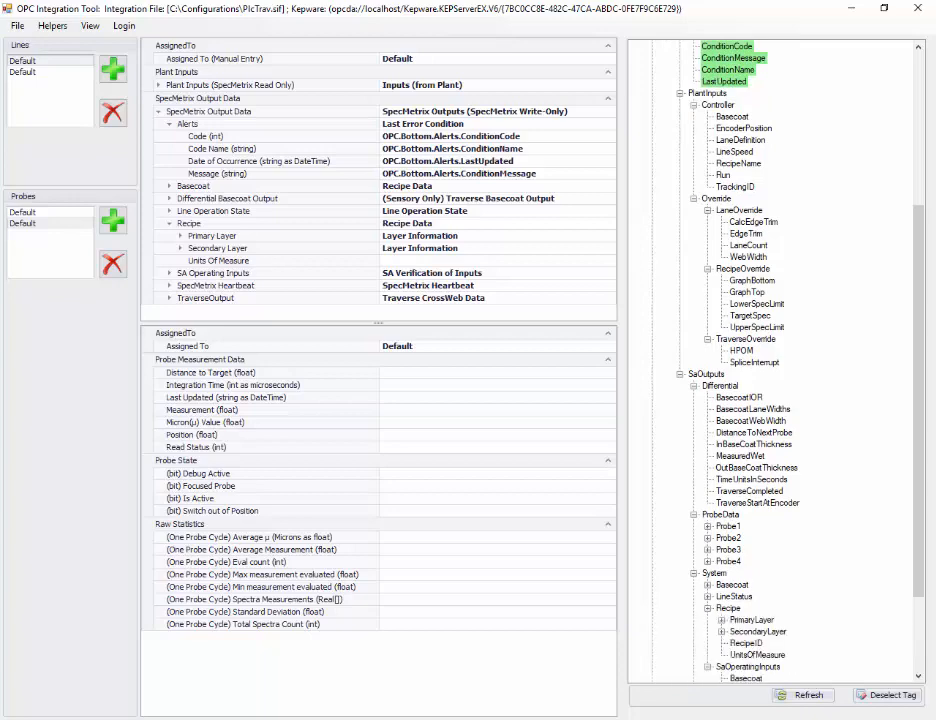
{"action": "left_click", "coordinate": [708, 597]}
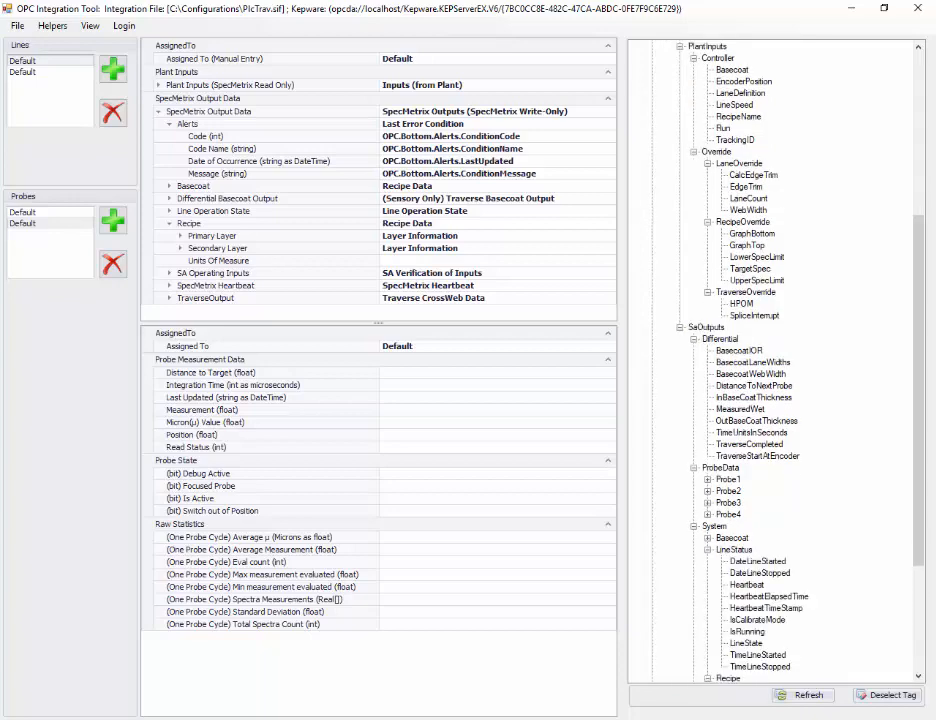
{"action": "left_click", "coordinate": [708, 538]}
{"action": "scroll", "coordinate": [708, 538], "scroll_direction": "down", "scroll_amount": 3}
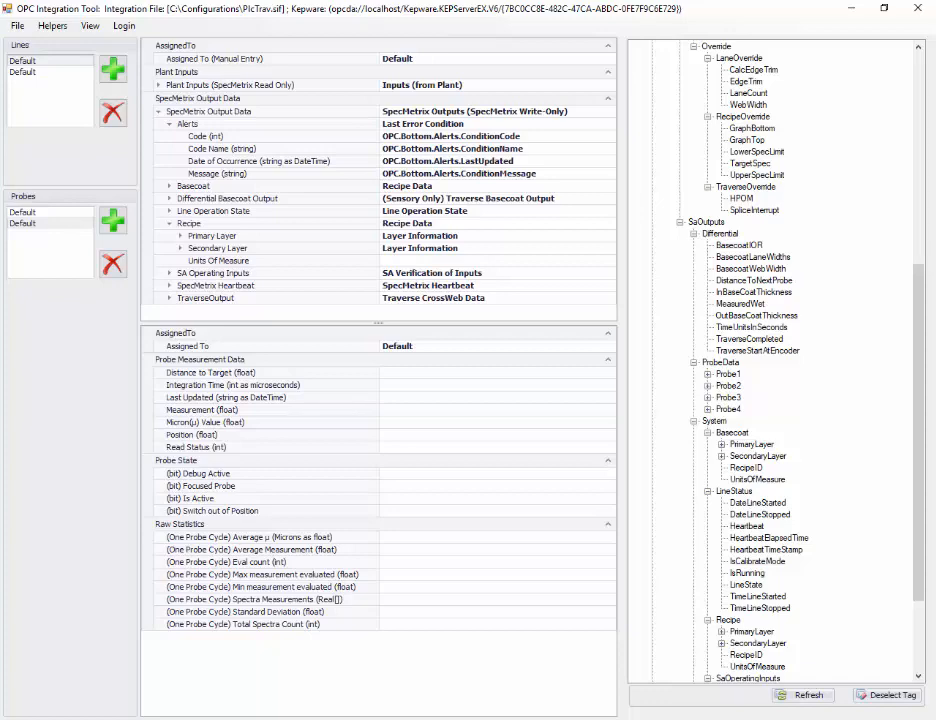
Step: Map the OPC Bottom Controller tags Basecoat, RecipeName, Run and TrackingID to the line's plant inputs, and check the EncoderData and WebDimension entries
{"action": "left_click", "coordinate": [158, 85]}
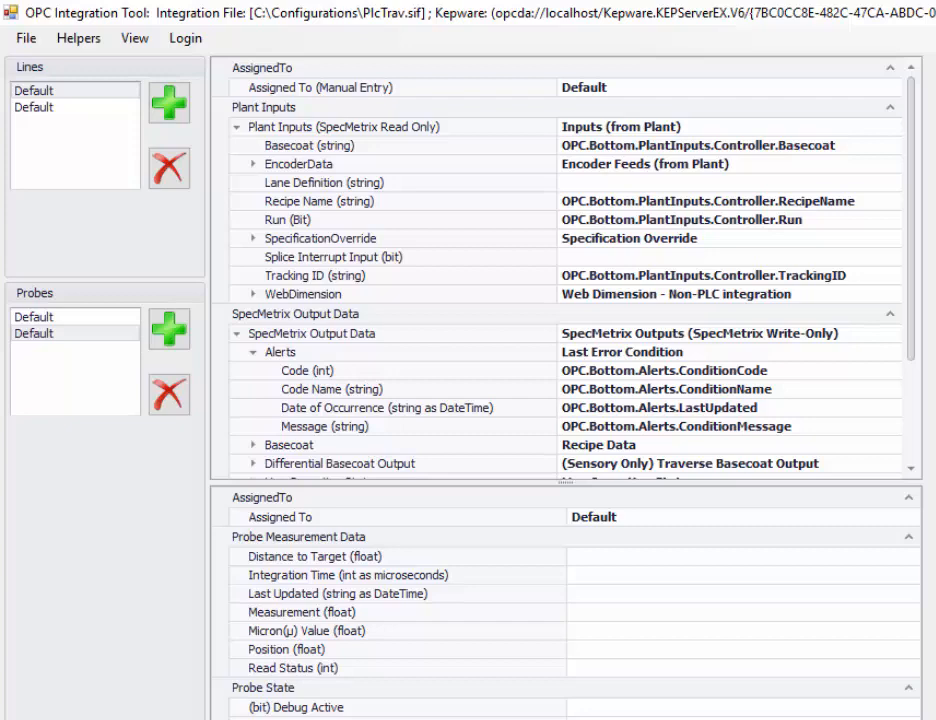
{"action": "left_click", "coordinate": [253, 164]}
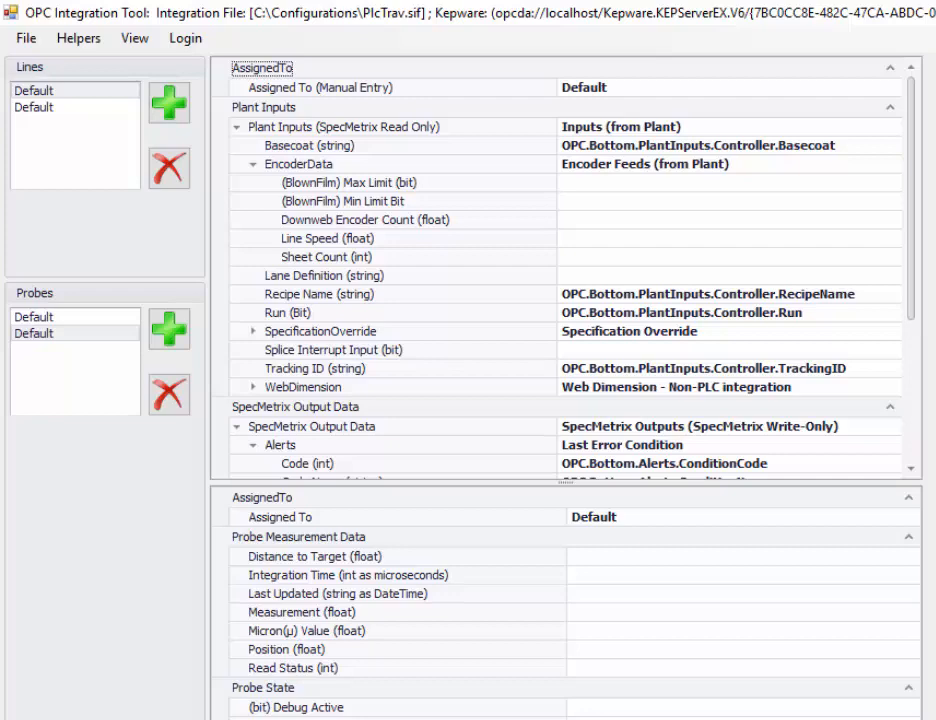
{"action": "left_click", "coordinate": [253, 164]}
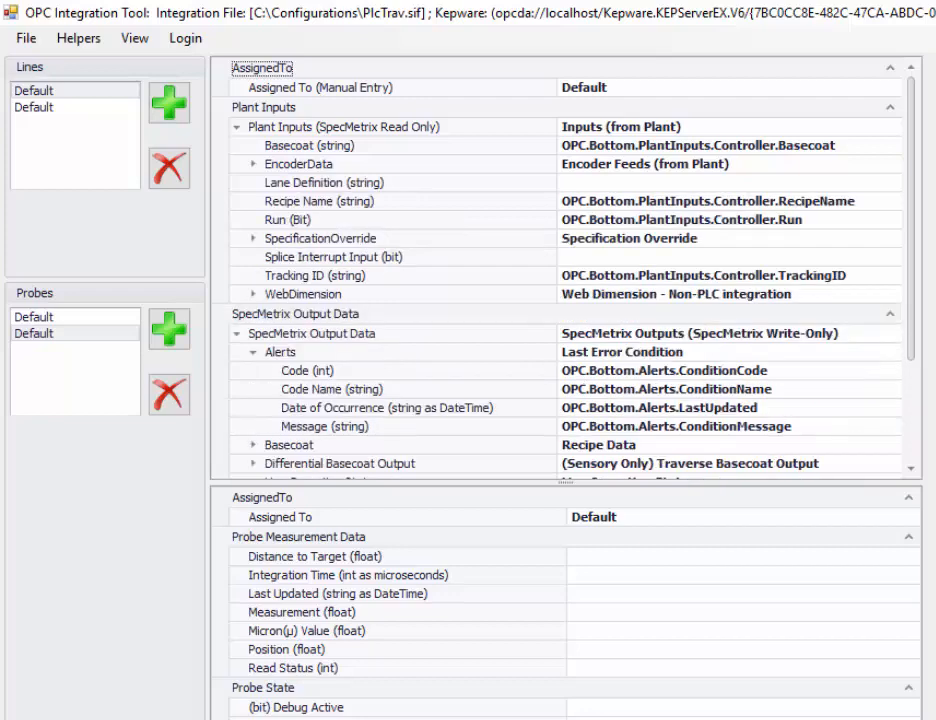
{"action": "left_click", "coordinate": [253, 294]}
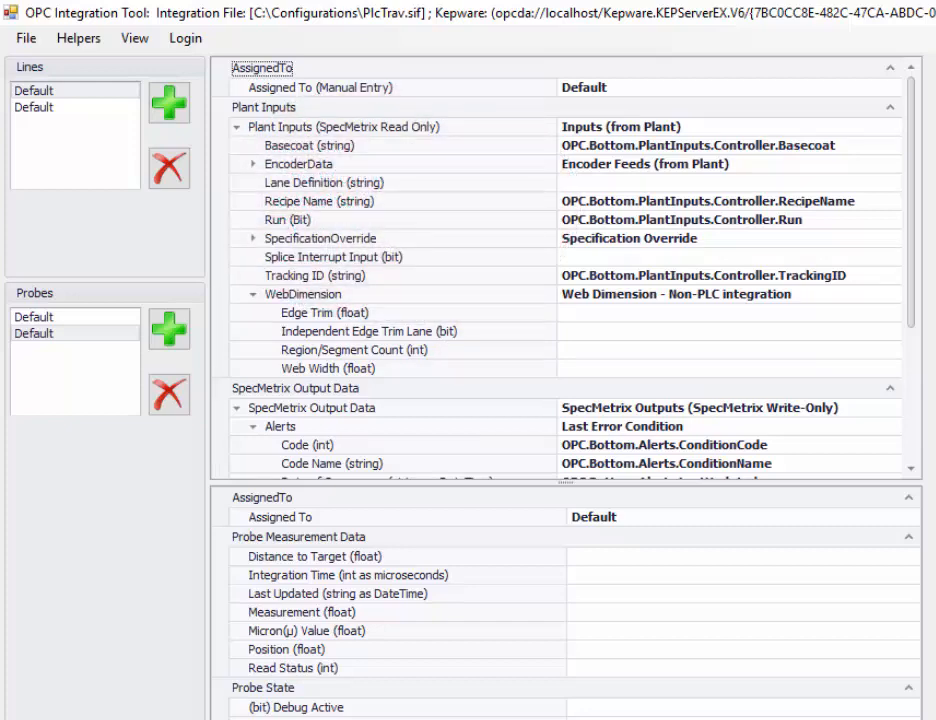
{"action": "left_click", "coordinate": [253, 295]}
Step: Map the SpecMetrix Bottom recipe tags, BottomOfGraph through UpperSpecLimit, to the Recipe output's Primary Layer and Wavelength Data entries
{"action": "scroll", "coordinate": [560, 265], "scroll_direction": "down", "scroll_amount": 5}
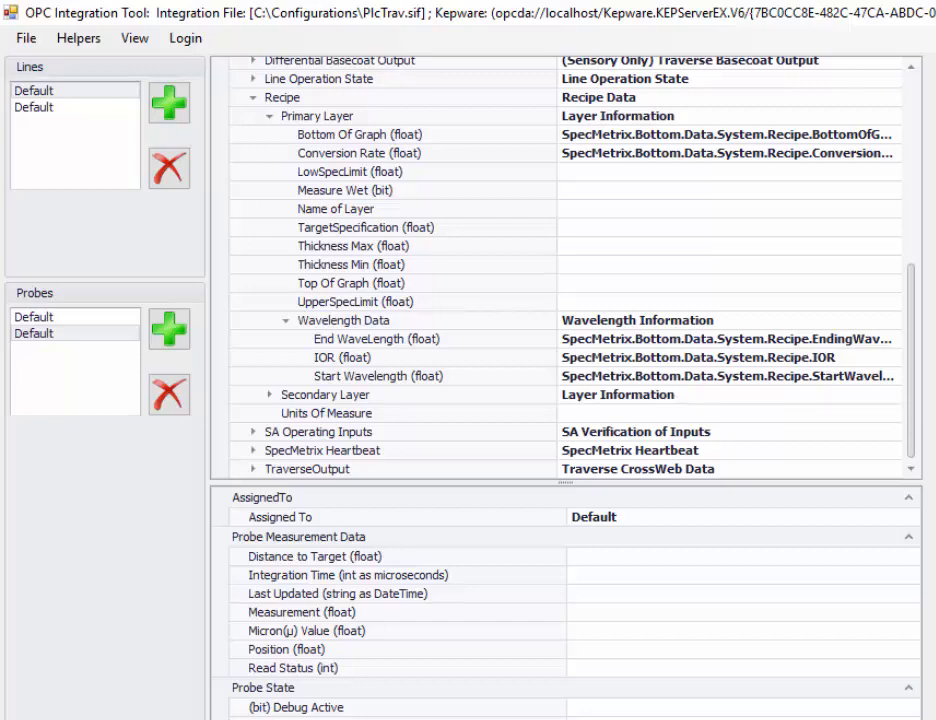
{"action": "left_click", "coordinate": [286, 321]}
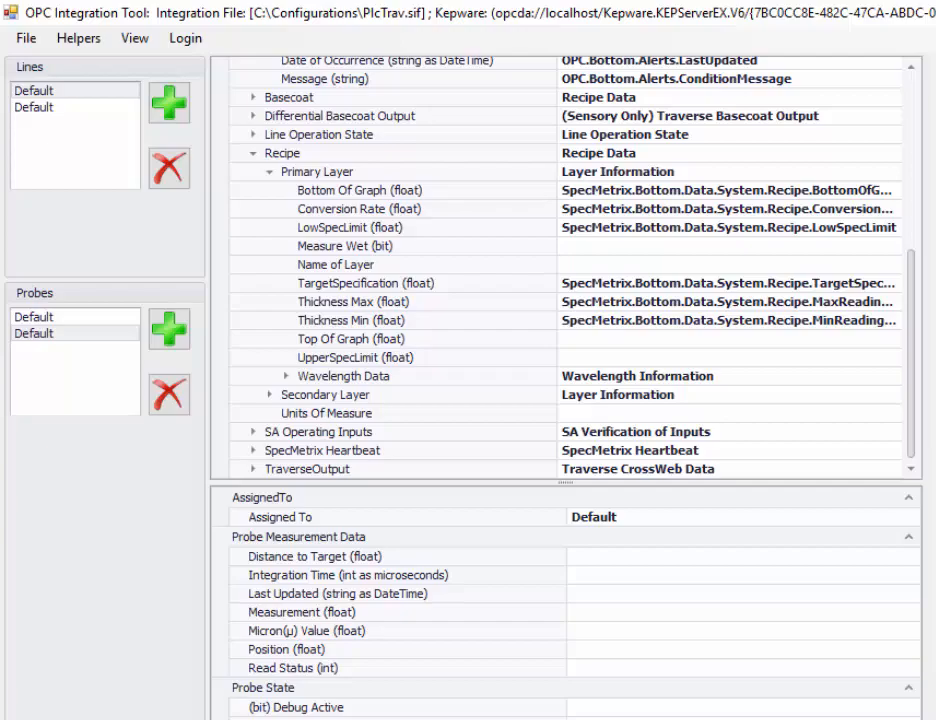
{"action": "left_click_drag", "start_coordinate": [930, 339], "coordinate": [728, 339]}
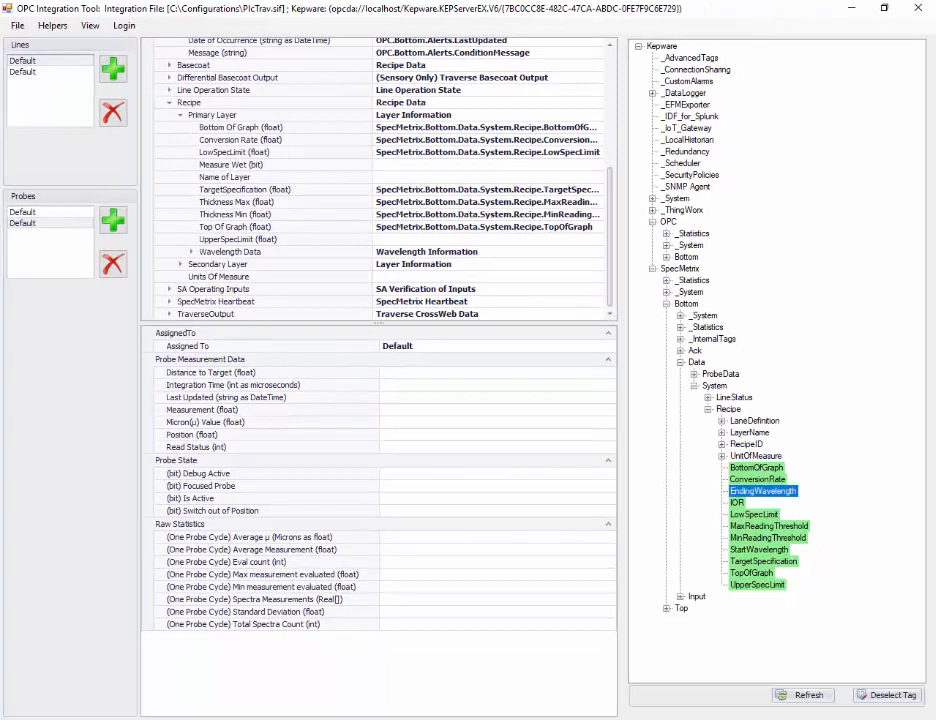
{"action": "left_click_drag", "start_coordinate": [757, 585], "coordinate": [488, 240]}
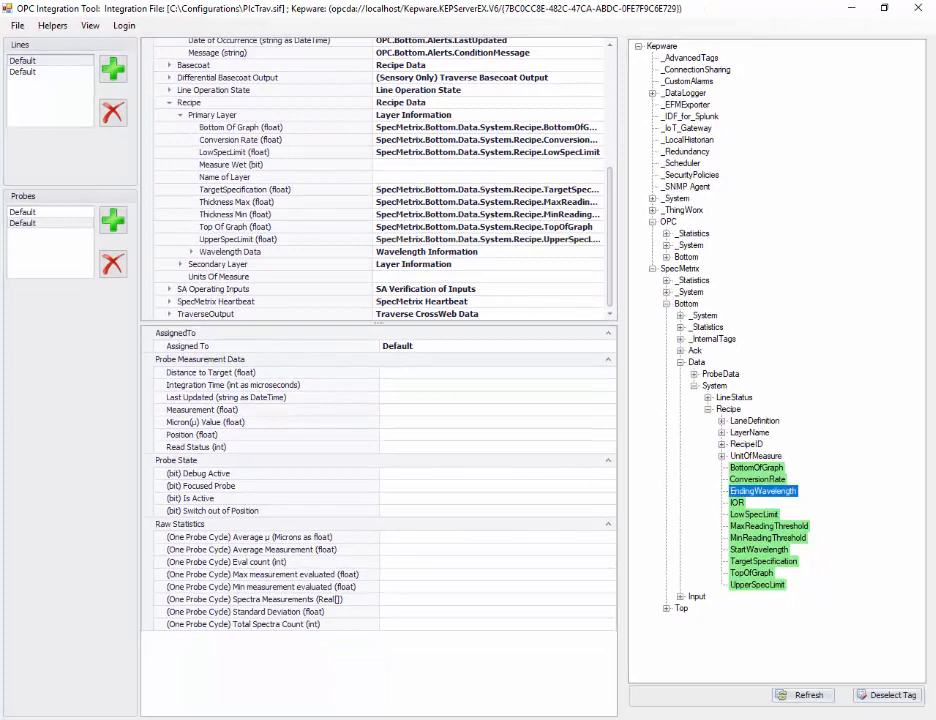
Step: Expand the recipe's UnitOfMeasure, RecipeID, LayerName and LaneDefinition tags and map the LayerName tag to the Primary Layer's Name of Layer output
{"action": "left_click", "coordinate": [722, 456]}
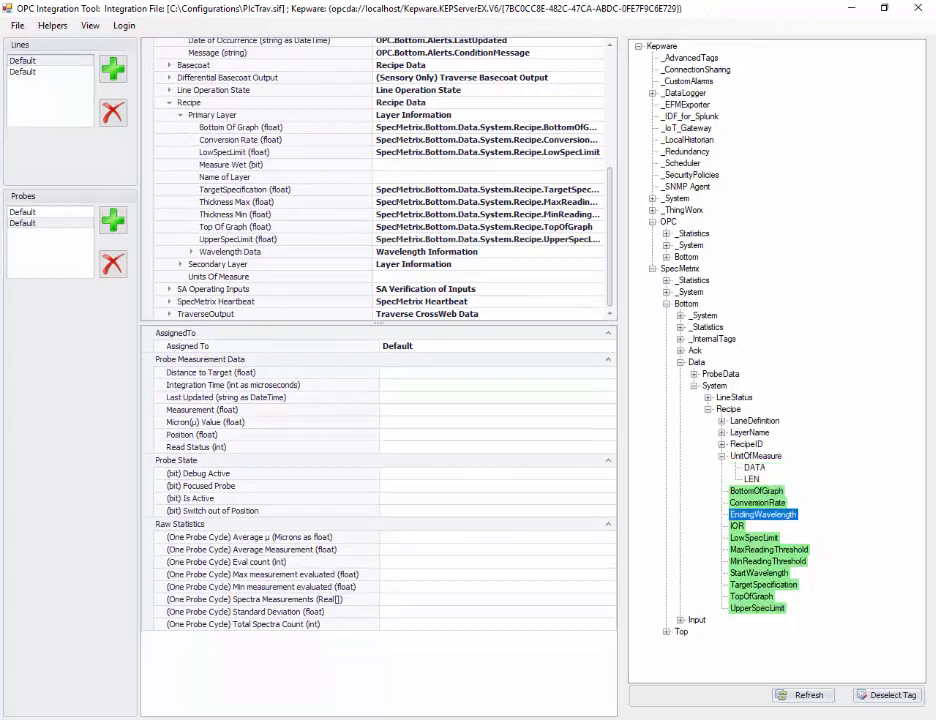
{"action": "left_click", "coordinate": [722, 444]}
{"action": "left_click", "coordinate": [722, 432]}
{"action": "left_click", "coordinate": [722, 421]}
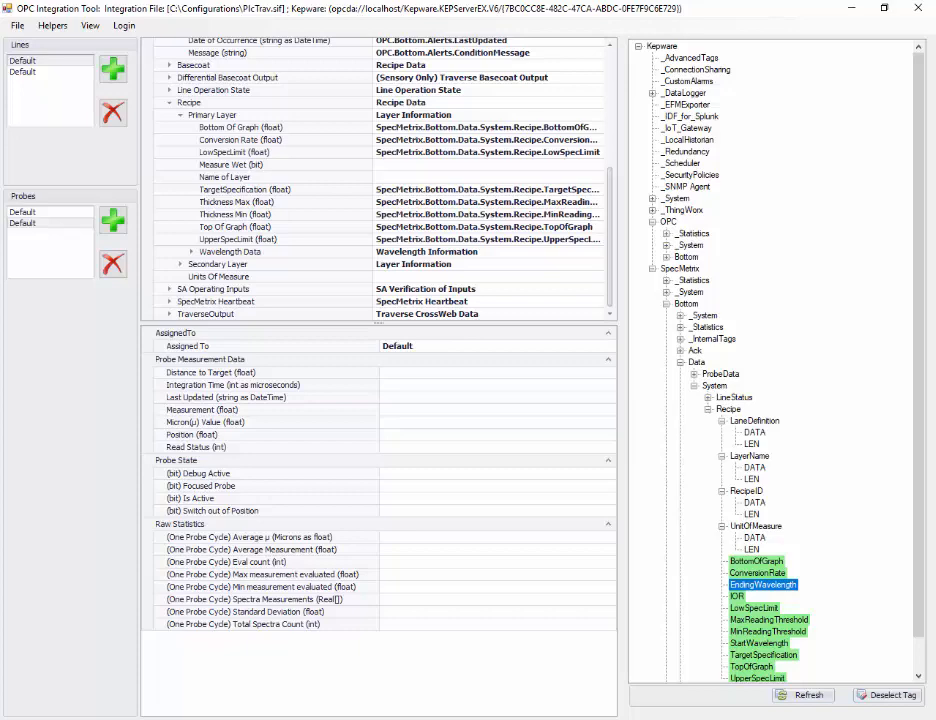
{"action": "left_click", "coordinate": [755, 433]}
{"action": "left_click", "coordinate": [763, 585]}
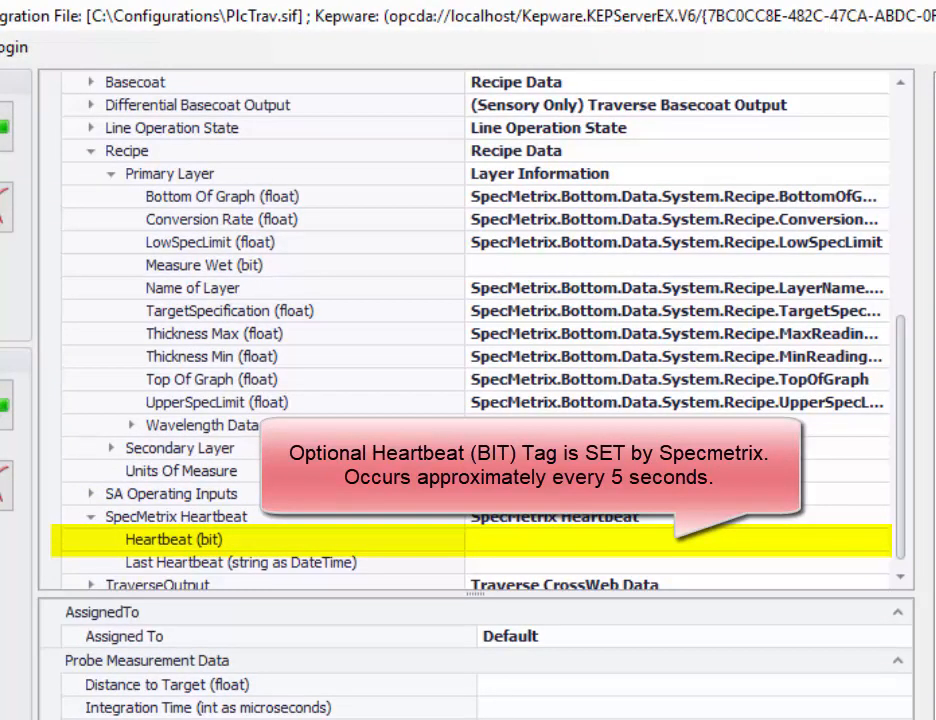
Step: Map the SpecMetrix Bottom LineStatus tags Heartbeat and IsRunning to the line's Heartbeat (bit) and IsRunning/IsMeasuring (bit) outputs
{"action": "left_click_drag", "start_coordinate": [930, 540], "coordinate": [537, 543]}
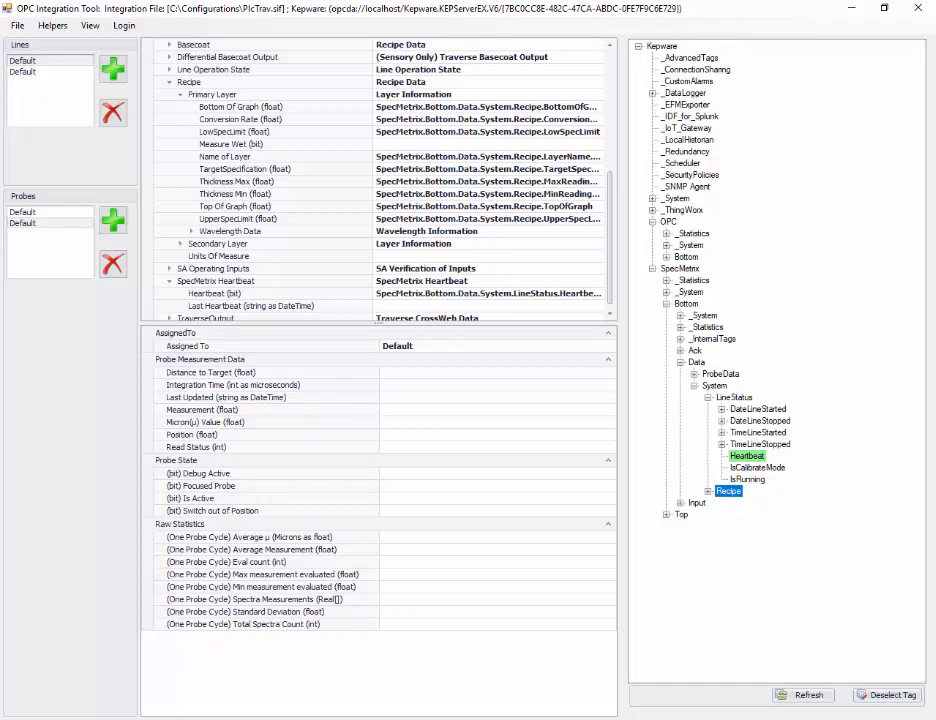
{"action": "left_click", "coordinate": [169, 281]}
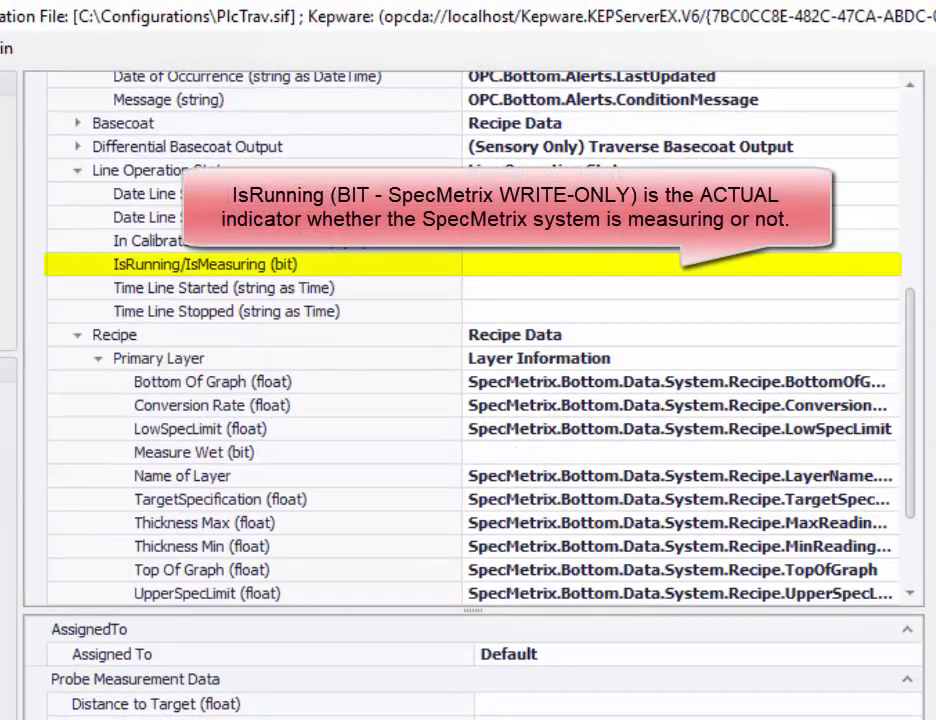
{"action": "left_click_drag", "start_coordinate": [930, 266], "coordinate": [506, 267]}
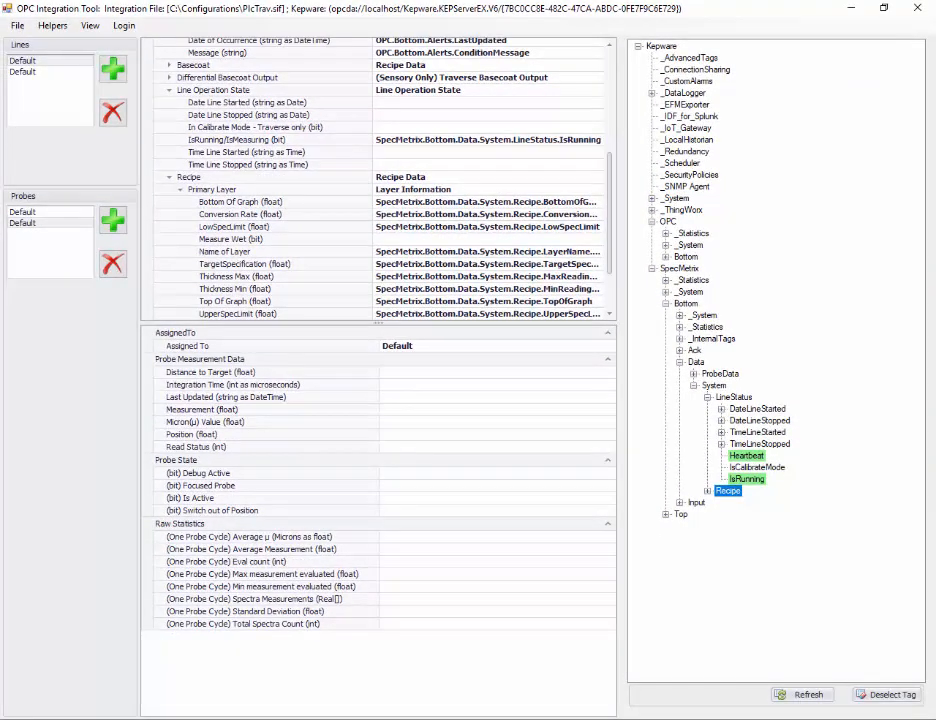
Step: Map the Bottom_North tags Integration_Time, MicronValue, ReadStatus, Value, CycleAverage and CycleAverageMicrons to the second probe's matching measurement and average entries
{"action": "left_click", "coordinate": [693, 386]}
{"action": "left_click", "coordinate": [693, 374]}
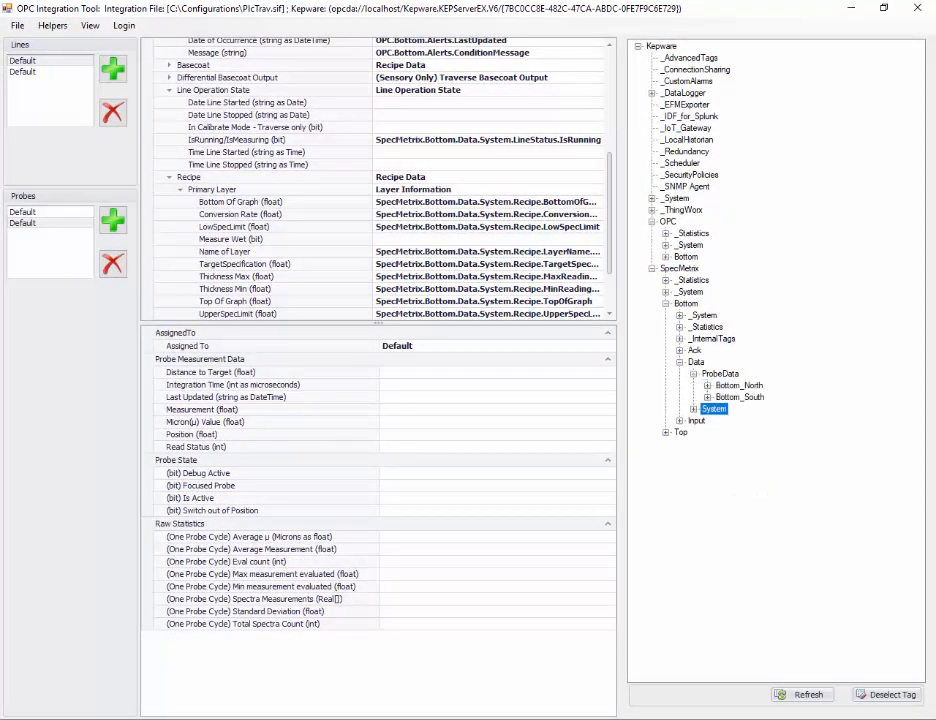
{"action": "left_click", "coordinate": [707, 385]}
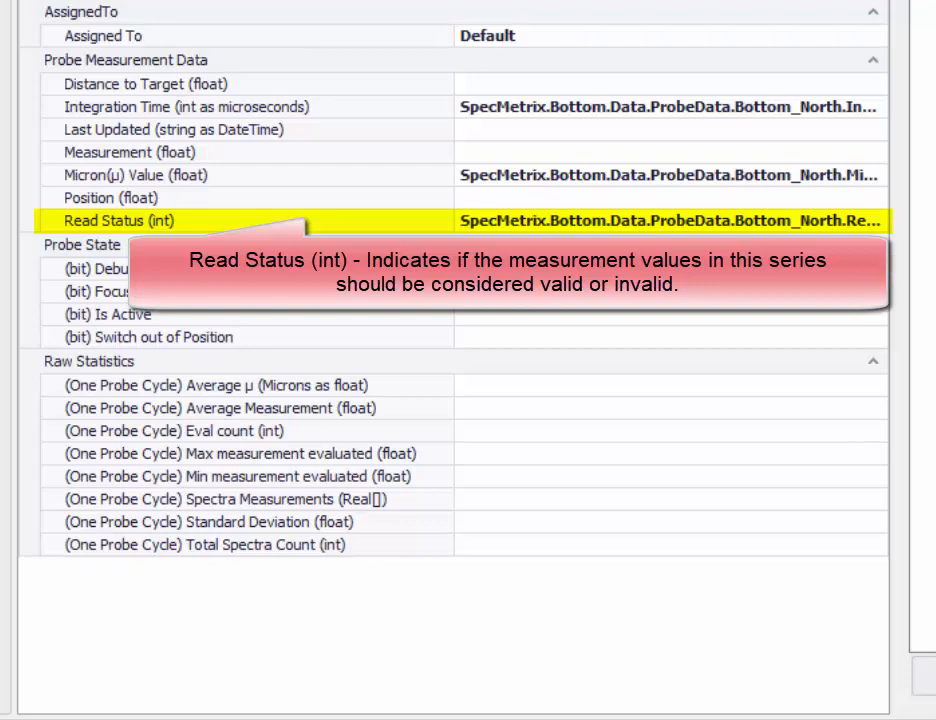
{"action": "left_click_drag", "start_coordinate": [454, 272], "coordinate": [402, 272]}
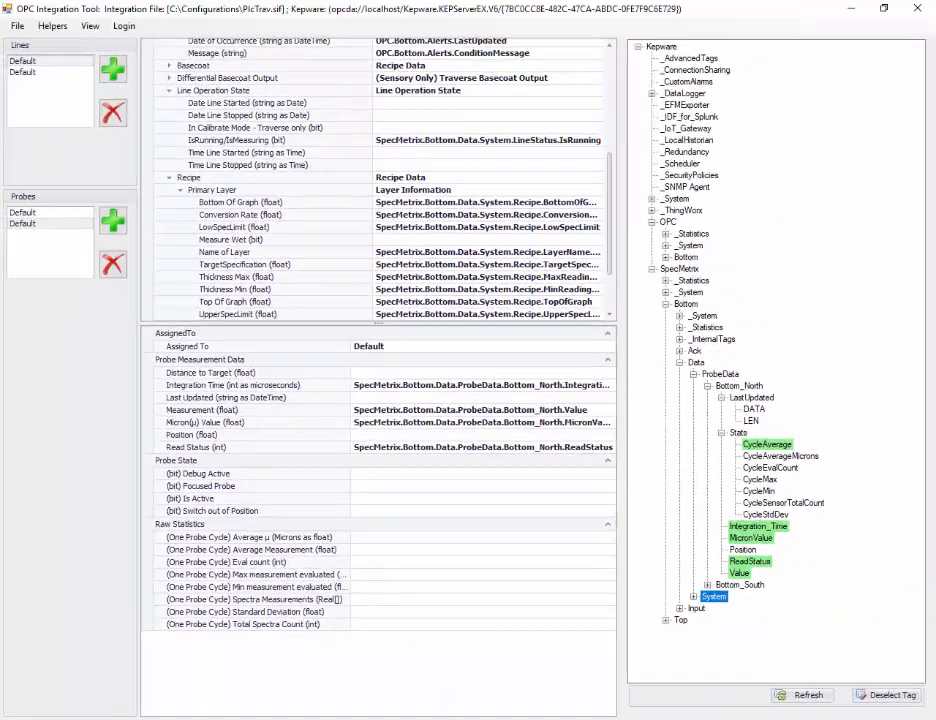
{"action": "left_click", "coordinate": [781, 456]}
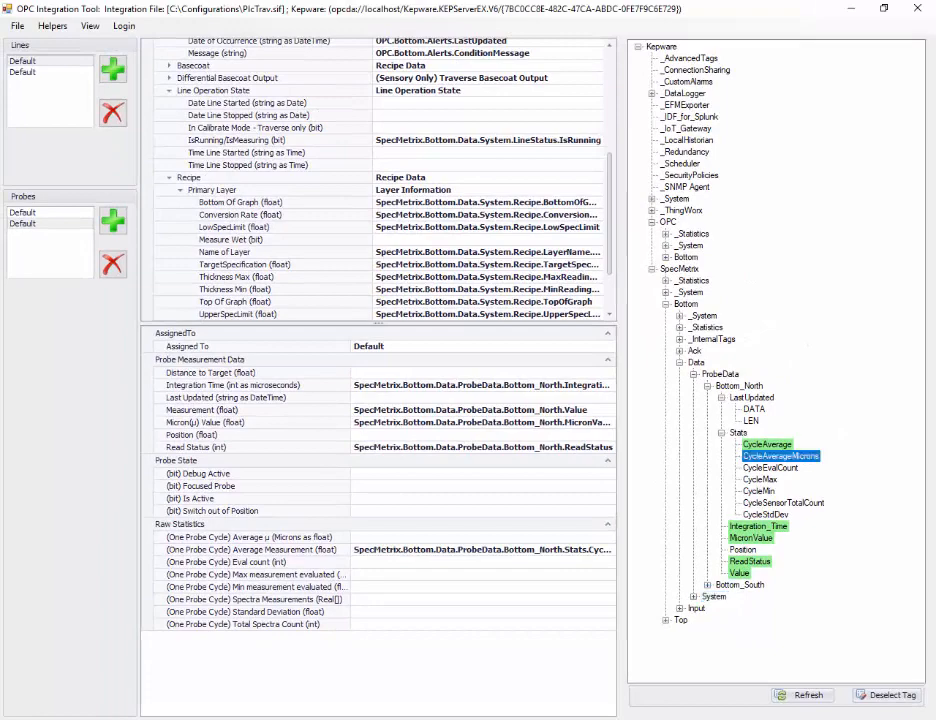
{"action": "left_click_drag", "start_coordinate": [781, 456], "coordinate": [450, 538]}
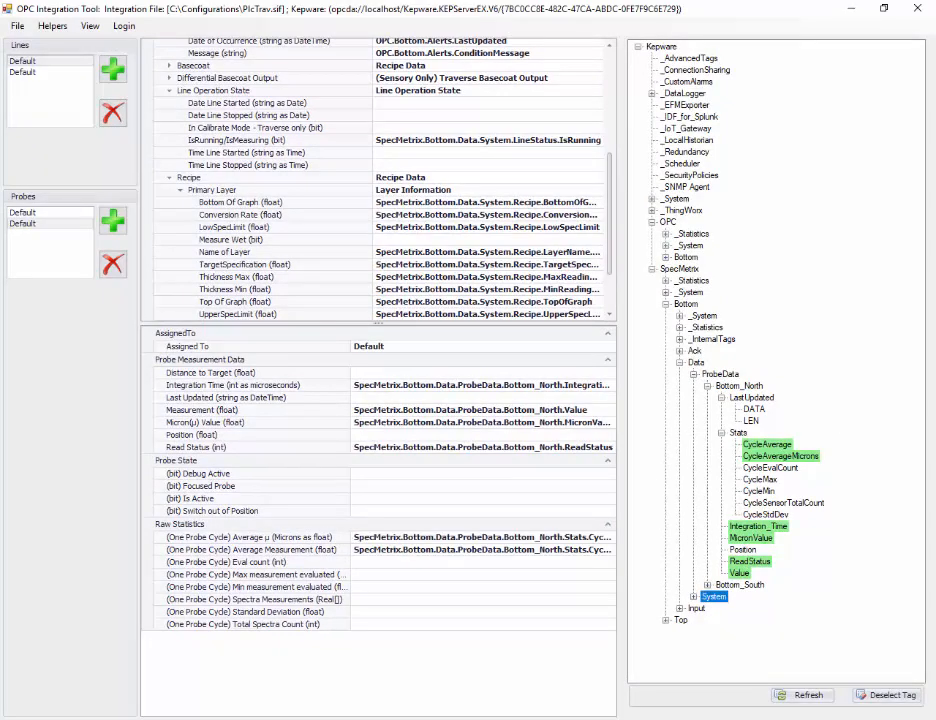
{"action": "left_click", "coordinate": [783, 503]}
{"action": "left_click_drag", "start_coordinate": [783, 503], "coordinate": [450, 624]}
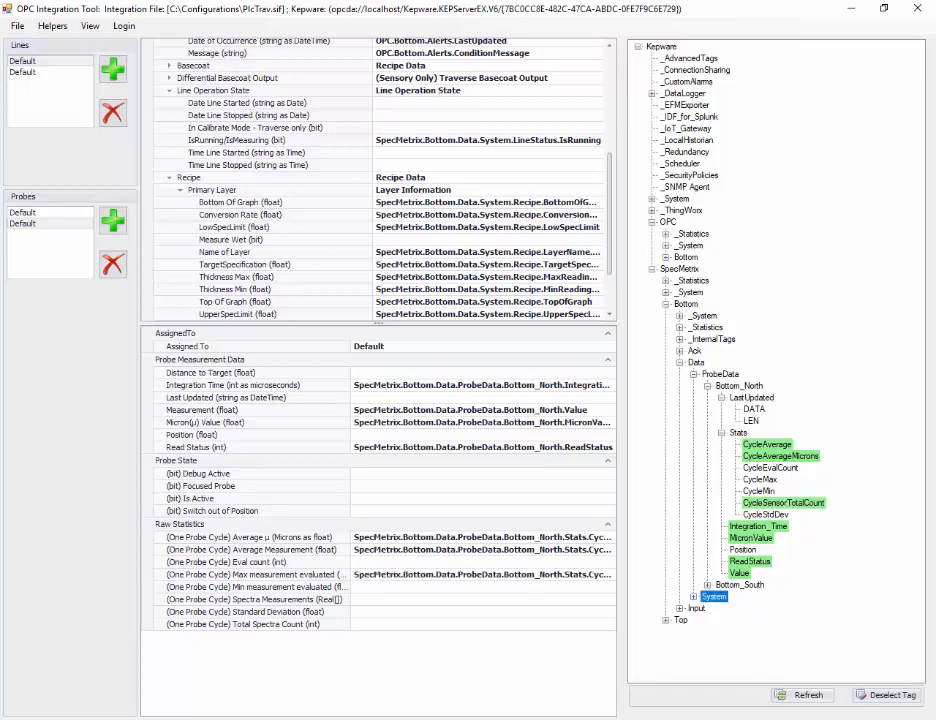
{"action": "left_click", "coordinate": [509, 575]}
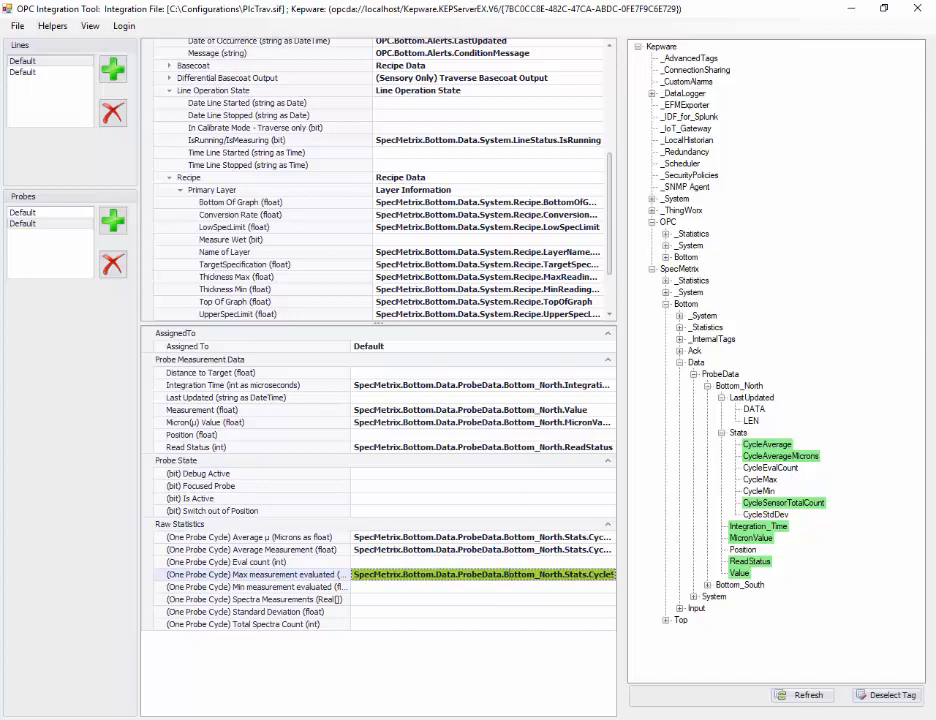
{"action": "key", "text": "Delete"}
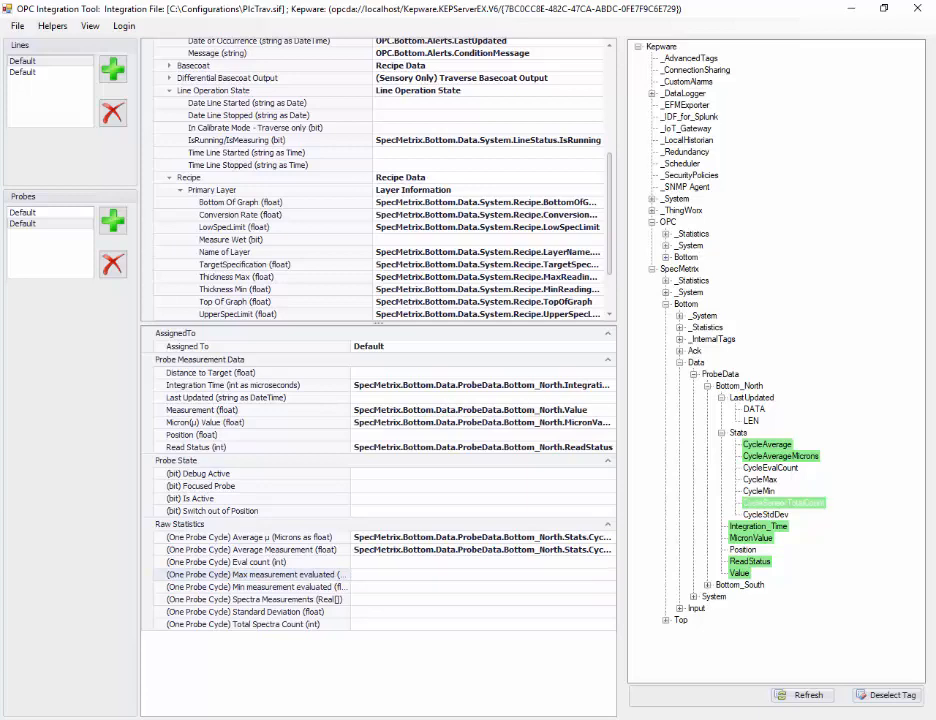
Step: Map the Bottom_North tags CycleSensorTotalCount, CycleStdDev, CycleEvalCount, CycleMax and CycleMin to the second probe's matching Raw Statistics entries
{"action": "left_click", "coordinate": [714, 597]}
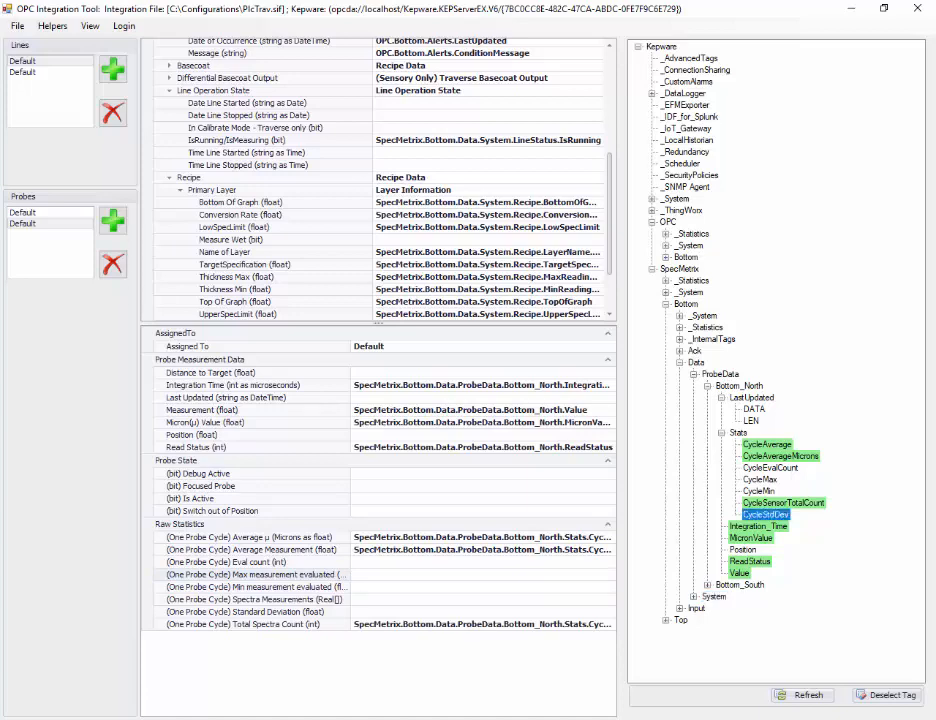
{"action": "left_click", "coordinate": [694, 374]}
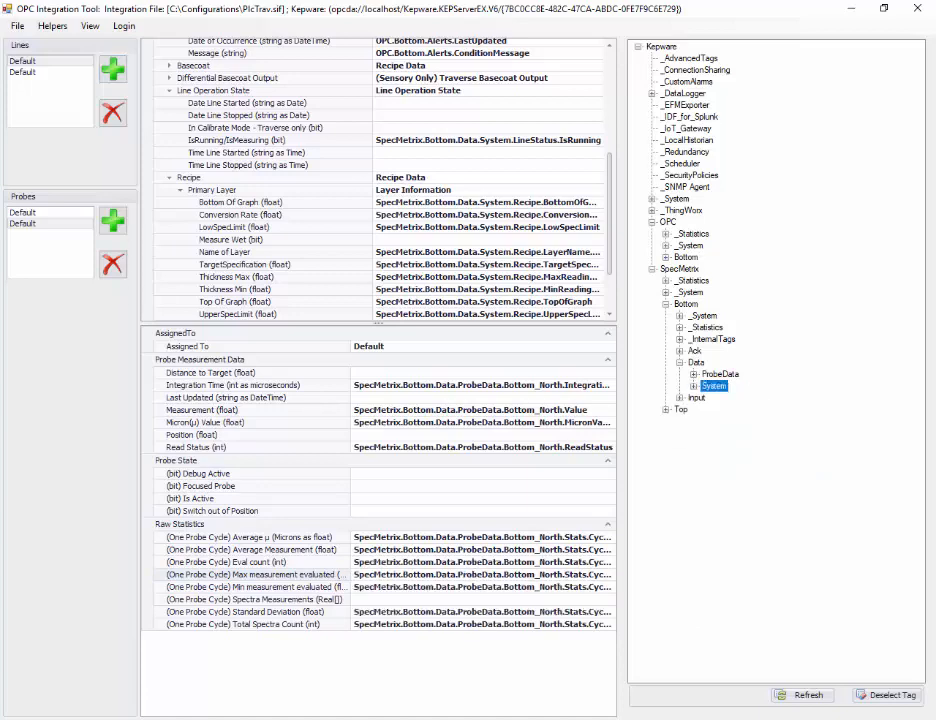
Step: Set the first line's Assigned To name to Bottom
{"action": "scroll", "coordinate": [378, 180], "scroll_direction": "up", "scroll_amount": 7}
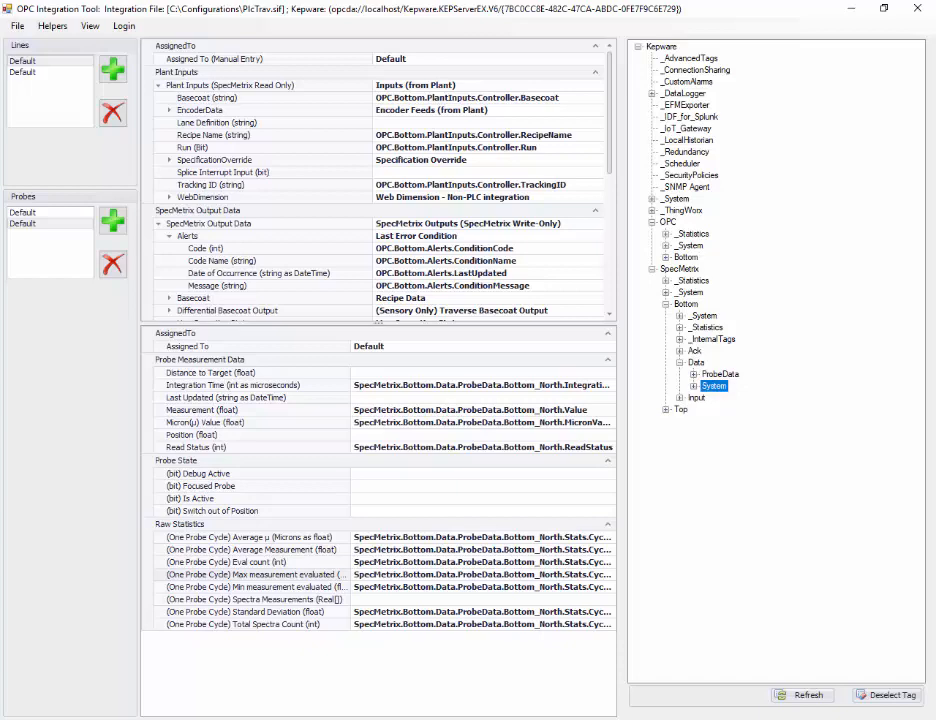
{"action": "left_click", "coordinate": [430, 59]}
{"action": "key", "text": "ctrl+a"}
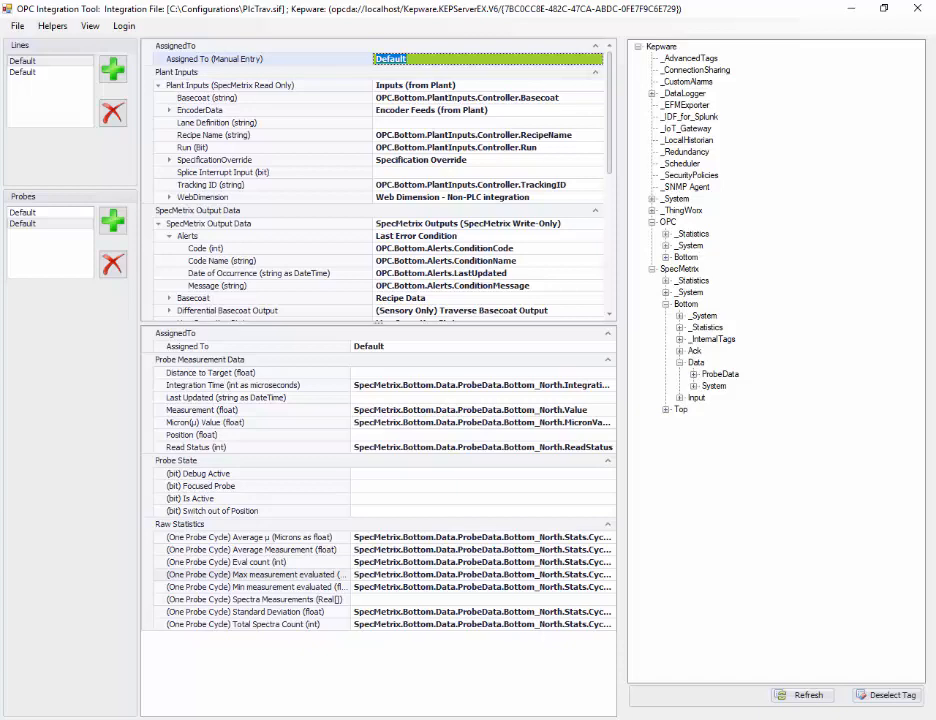
{"action": "type", "text": "Bottom"}
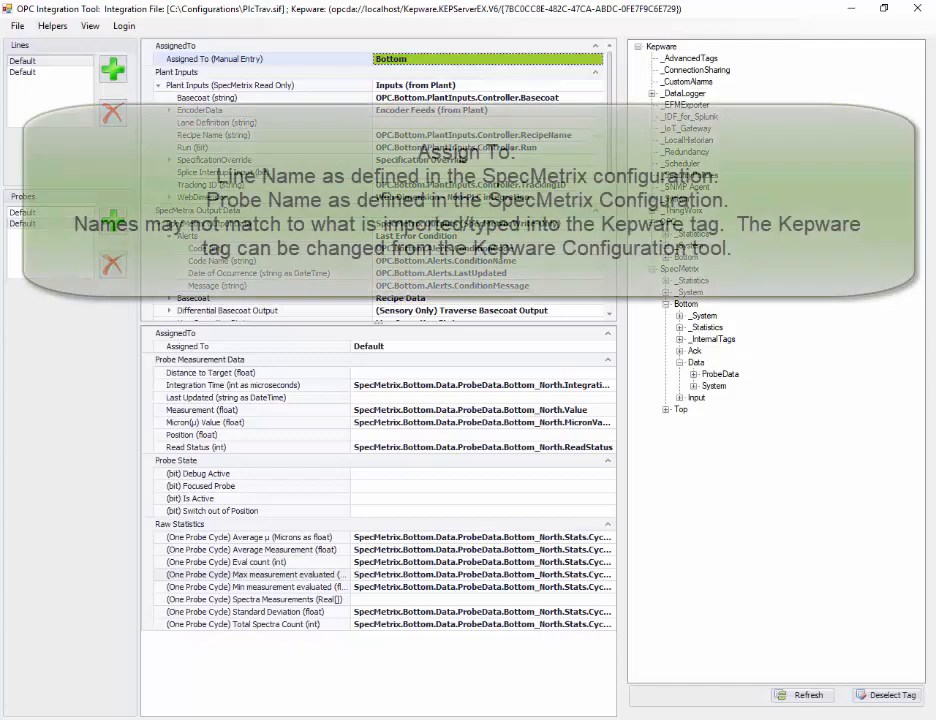
{"action": "key", "text": "Return"}
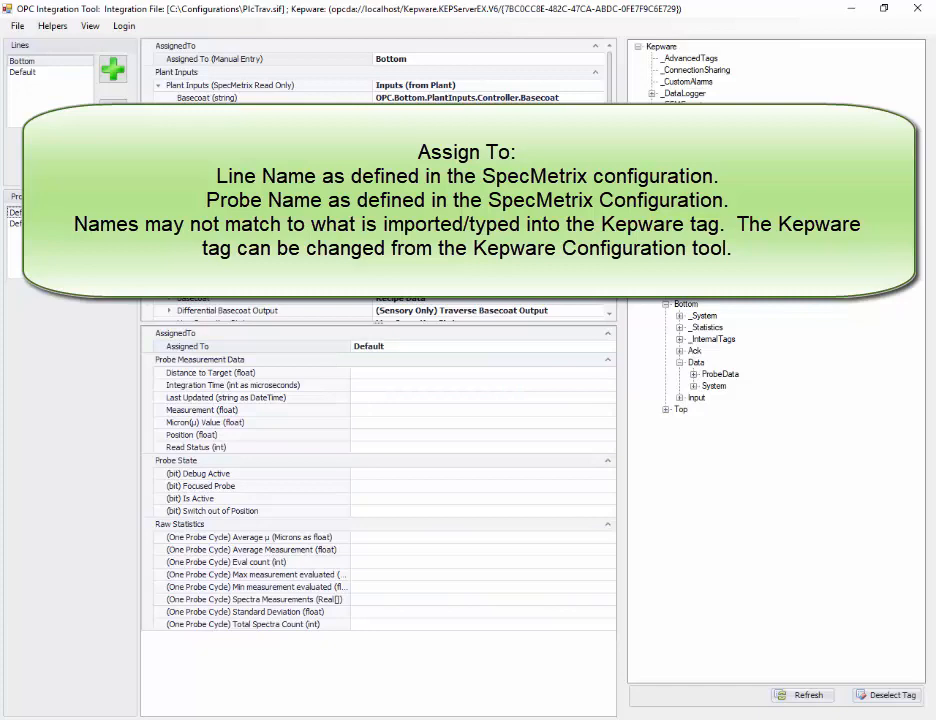
Step: Set the first probe's Assigned To name to Left
{"action": "left_click", "coordinate": [693, 374]}
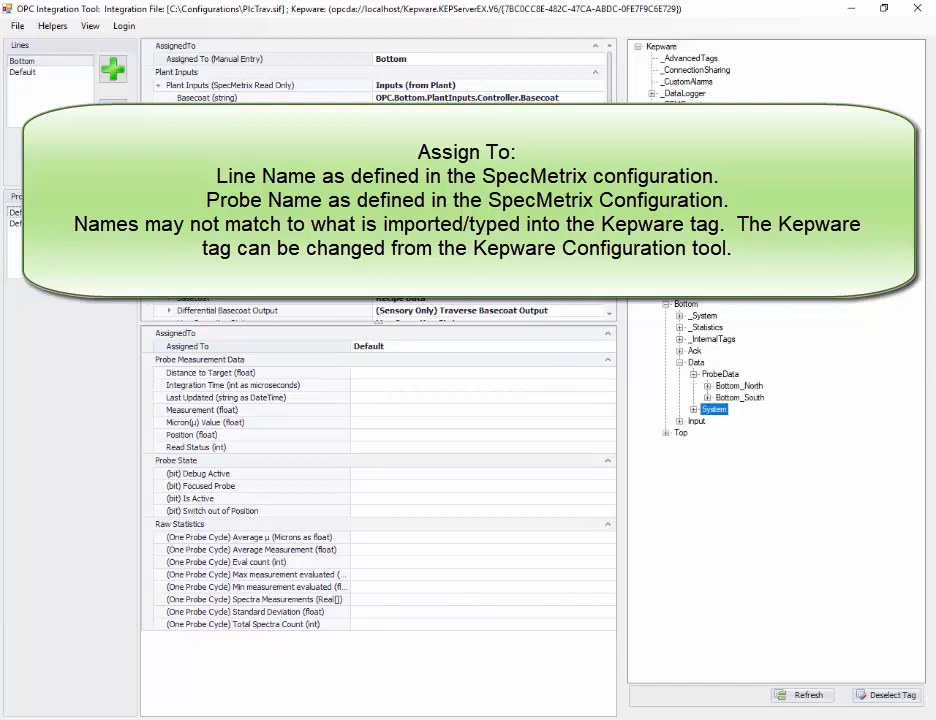
{"action": "double_click", "coordinate": [369, 346]}
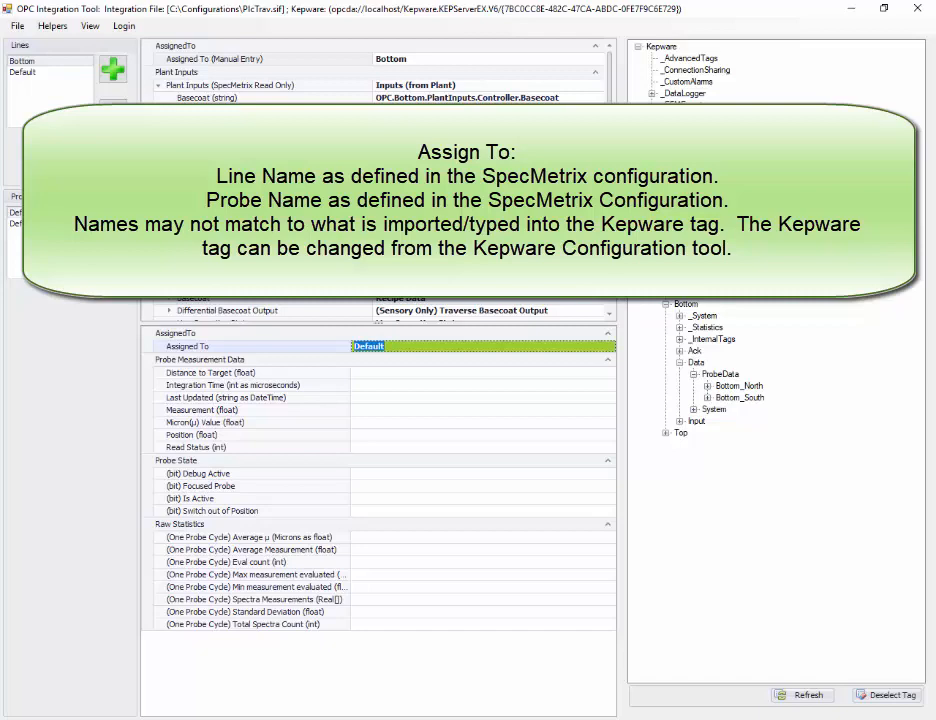
{"action": "key", "text": "Return"}
{"action": "left_click", "coordinate": [385, 346]}
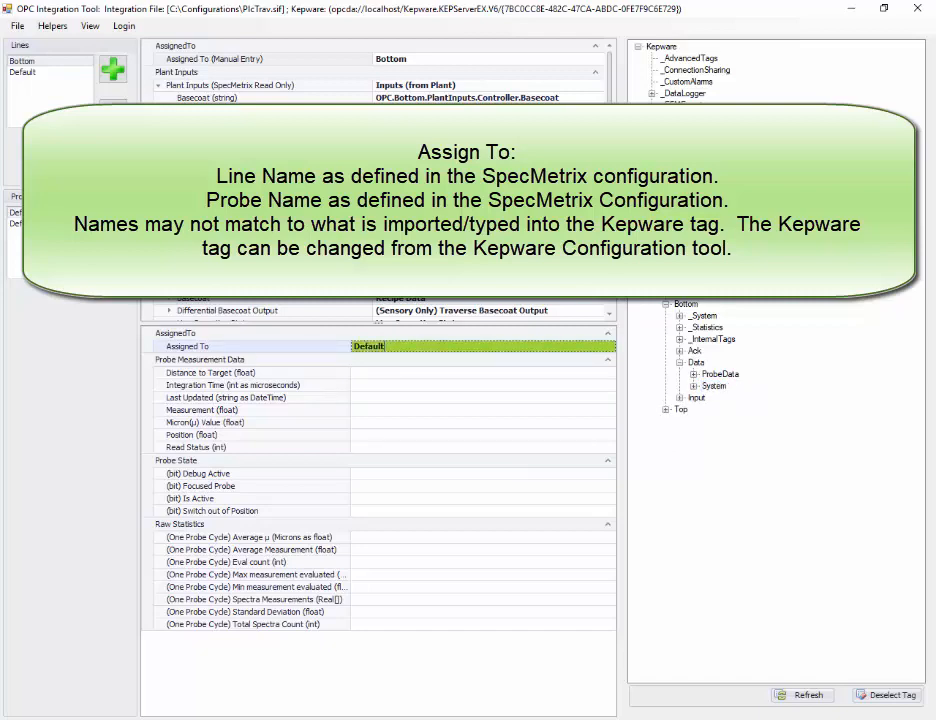
{"action": "double_click", "coordinate": [371, 346]}
{"action": "type", "text": "Left"}
{"action": "key", "text": "Return"}
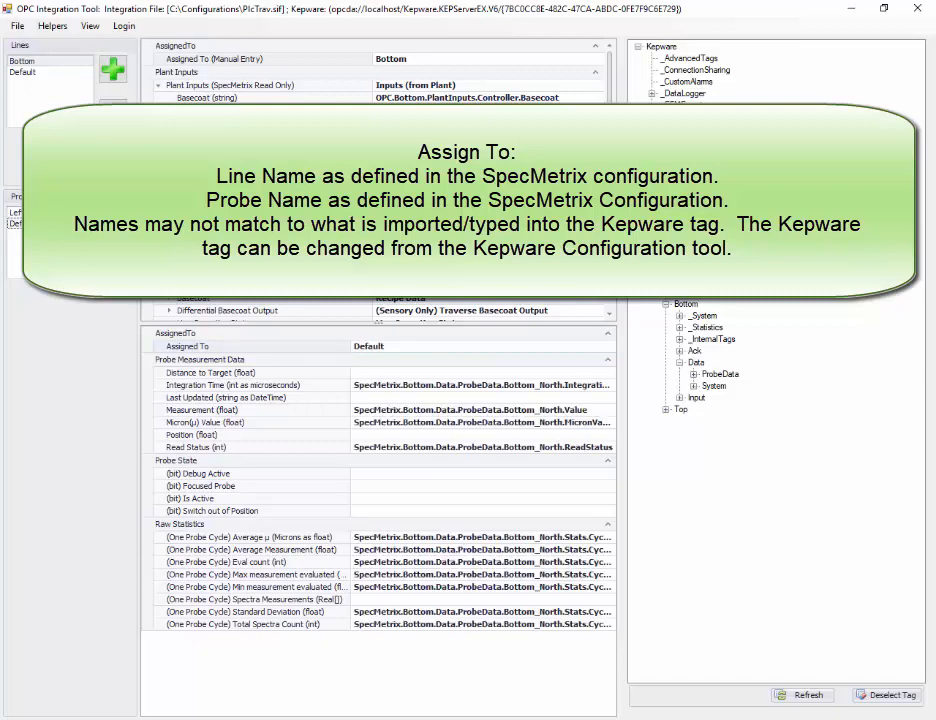
Step: Set the second probe's Assigned To name to Right
{"action": "left_click", "coordinate": [440, 346]}
{"action": "type", "text": "Right"}
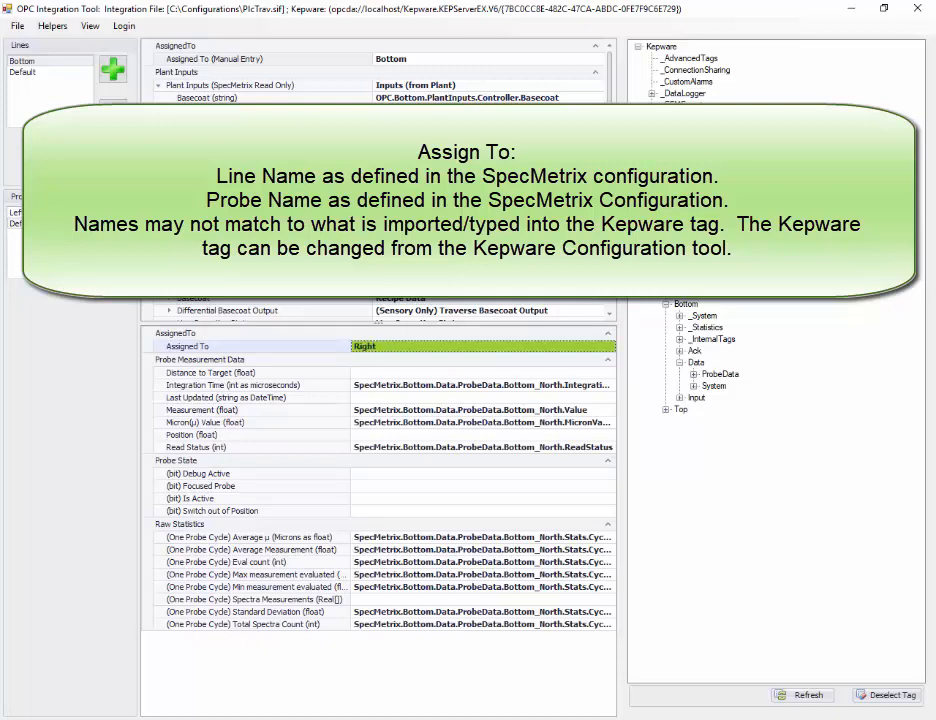
{"action": "key", "text": "Return"}
Step: Examine the SpecMetrix Bottom ProbeData groups and the OPC Bottom device's SaOutputs probe groups, collapsing the Data, Alerts and PlantInputs branches
{"action": "left_click", "coordinate": [693, 374]}
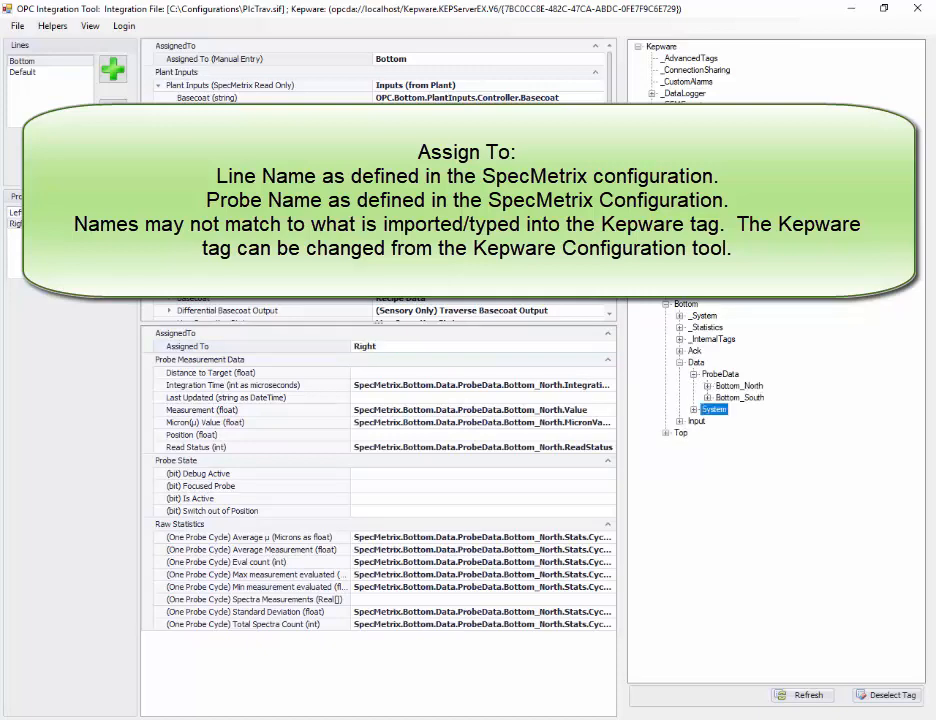
{"action": "left_click", "coordinate": [739, 386]}
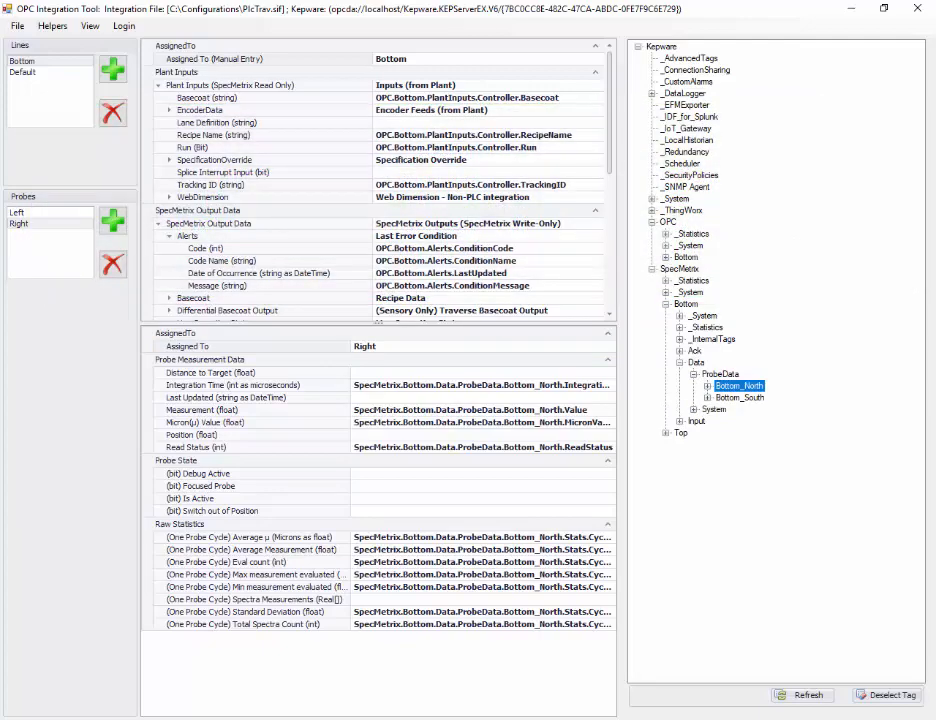
{"action": "left_click", "coordinate": [693, 374]}
{"action": "left_click", "coordinate": [680, 362]}
{"action": "left_click", "coordinate": [666, 257]}
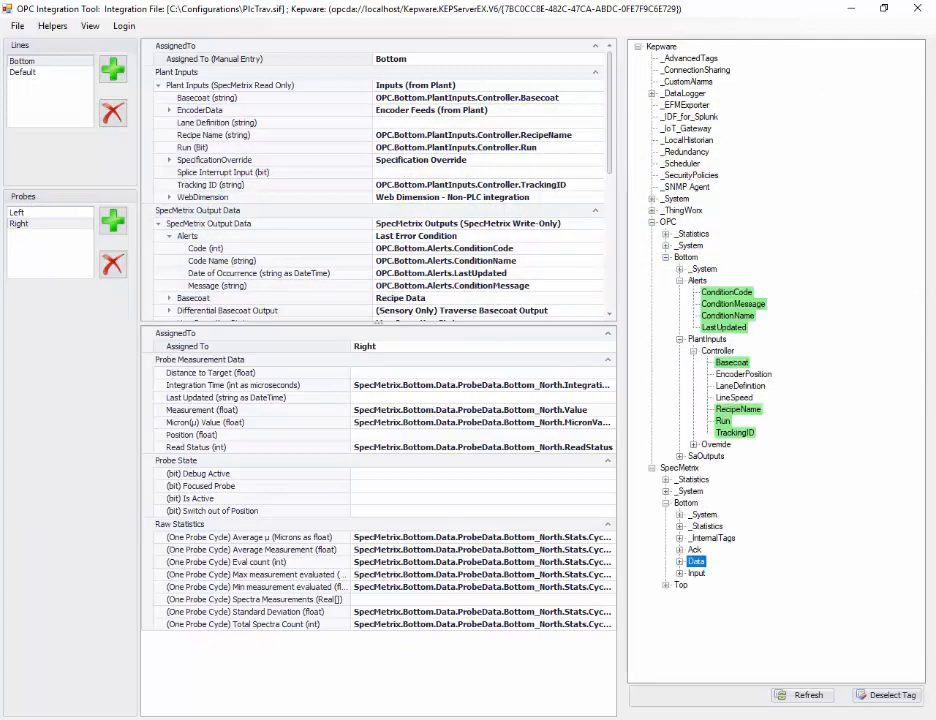
{"action": "left_click", "coordinate": [680, 281]}
{"action": "left_click", "coordinate": [693, 304]}
{"action": "left_click", "coordinate": [680, 292]}
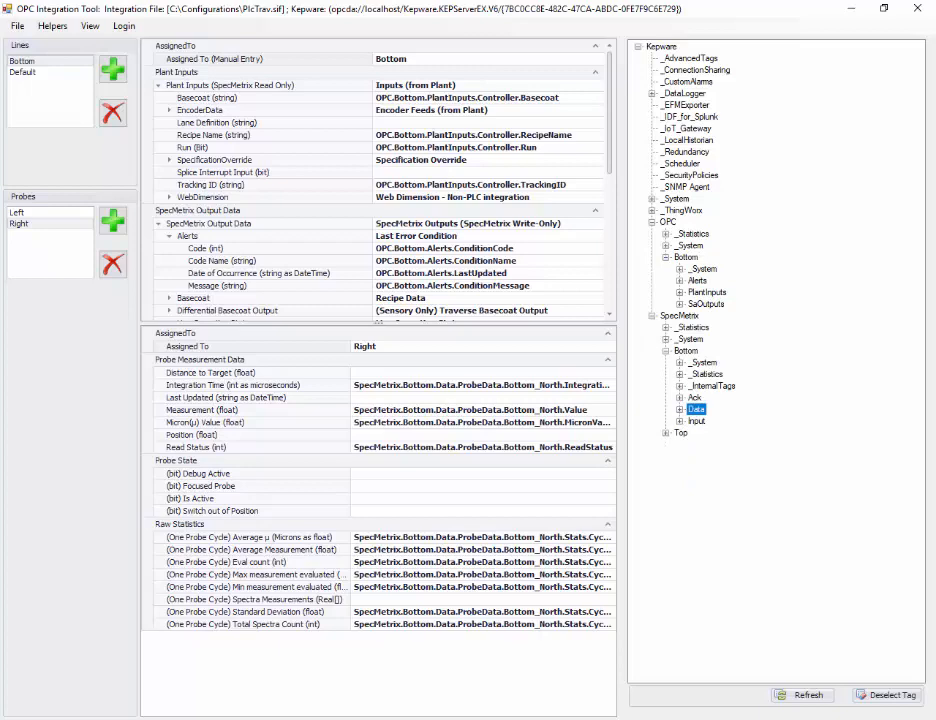
{"action": "left_click", "coordinate": [680, 304]}
{"action": "left_click", "coordinate": [728, 304]}
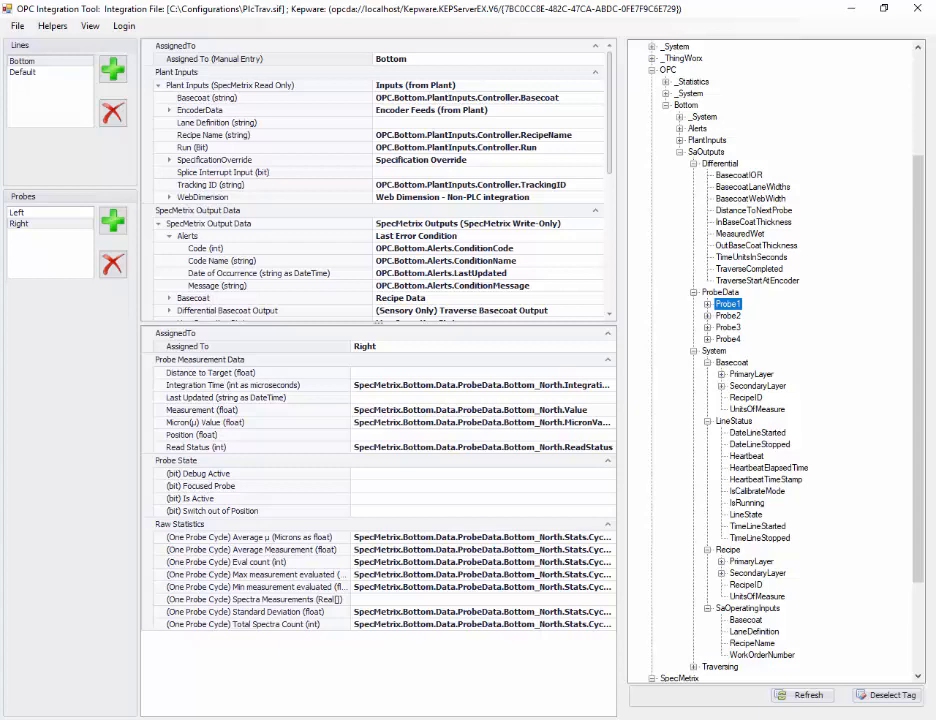
Step: Delete the unused Default line from the list of lines
{"action": "left_click", "coordinate": [113, 113]}
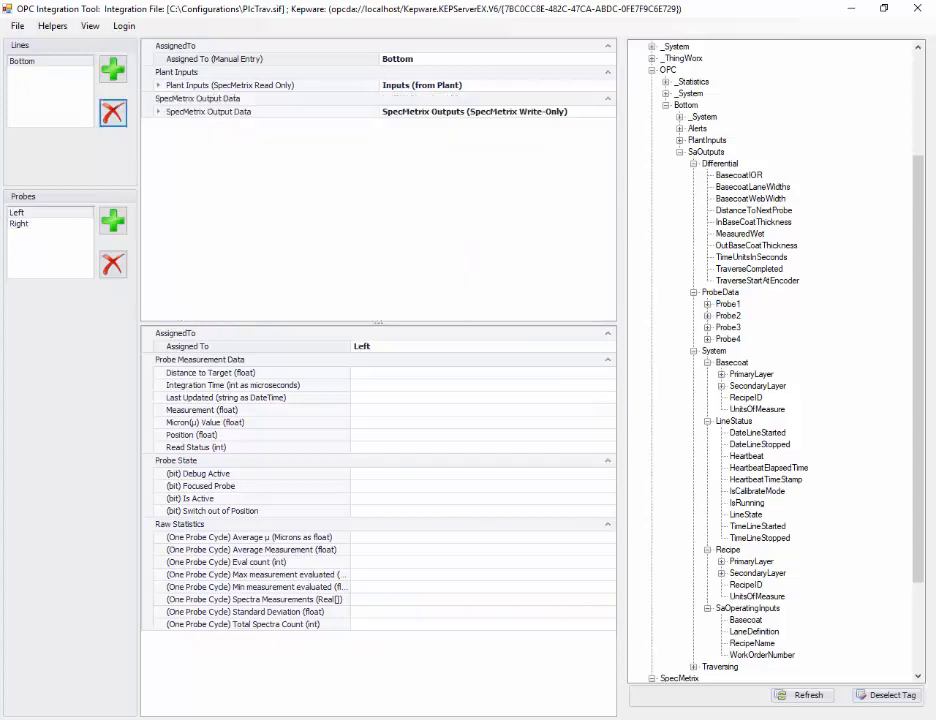